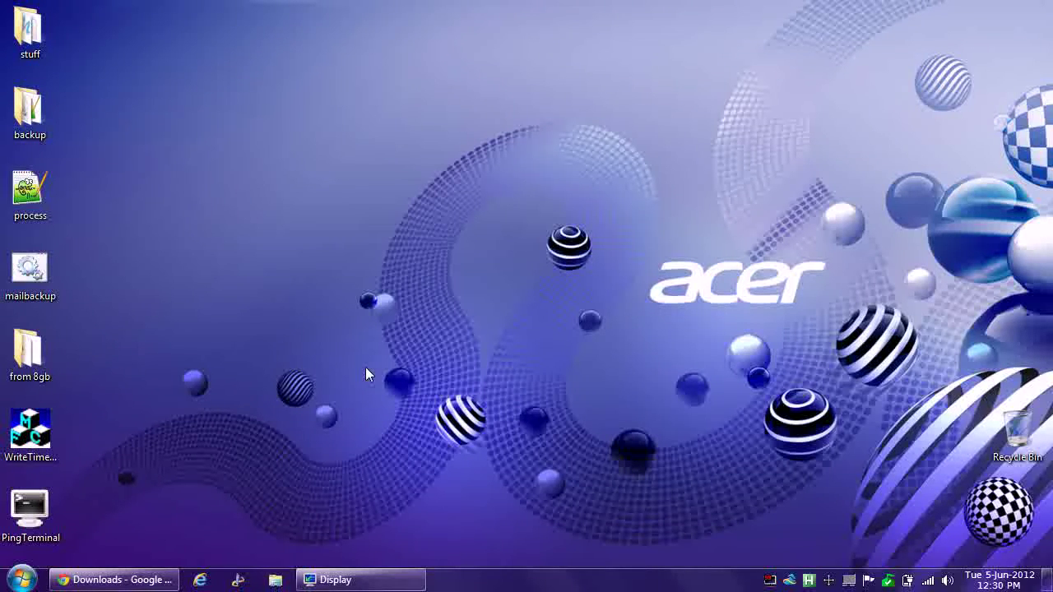
Run the downloaded Firefox Setup 13.0 (1).exe from Chrome's downloads and minimize Chrome
{"action": "left_click", "coordinate": [58, 580]}
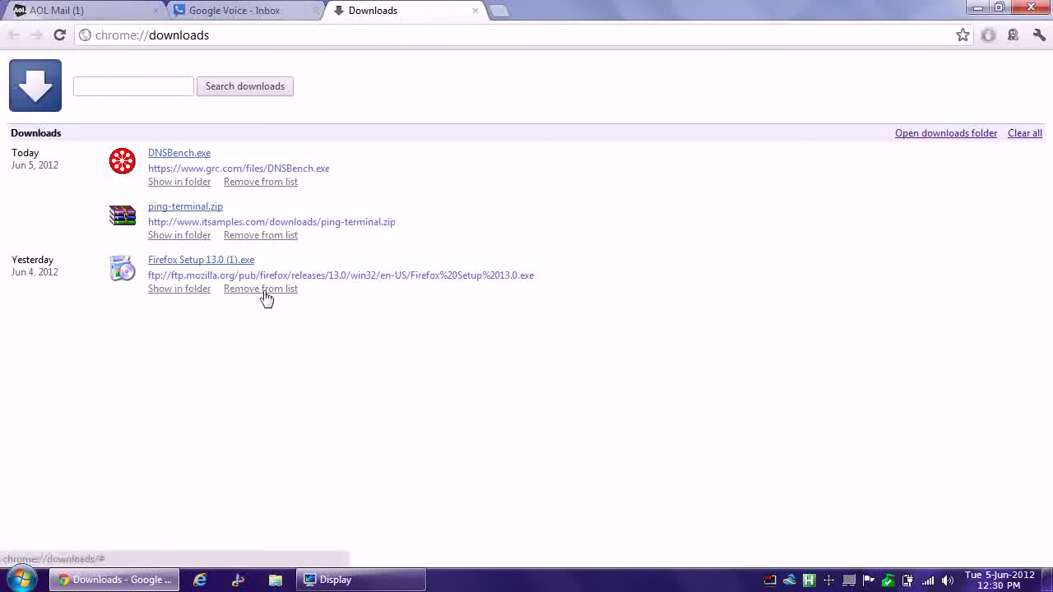
{"action": "left_click", "coordinate": [216, 262]}
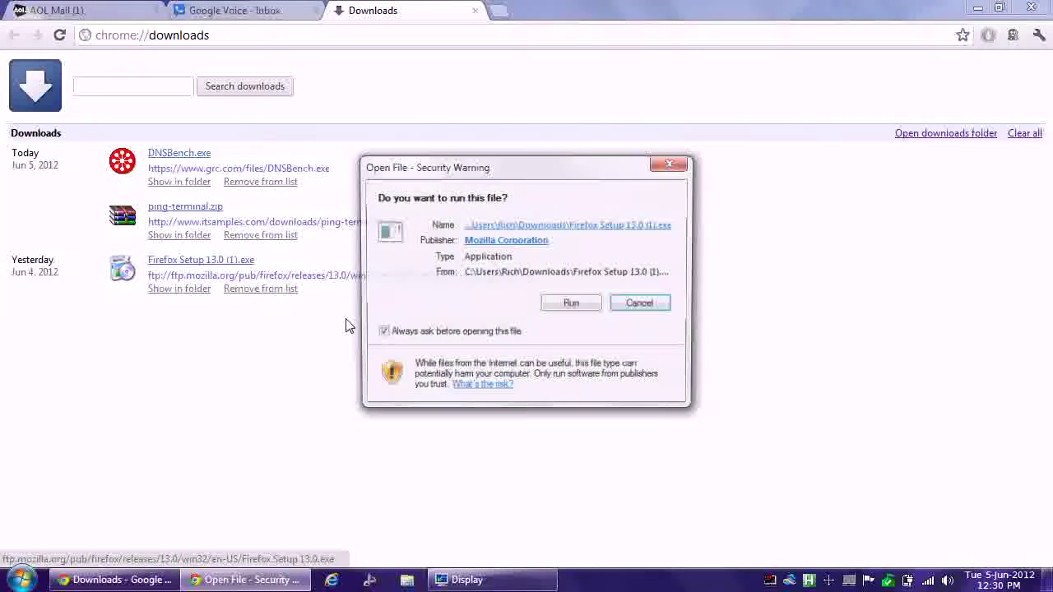
{"action": "left_click", "coordinate": [568, 305]}
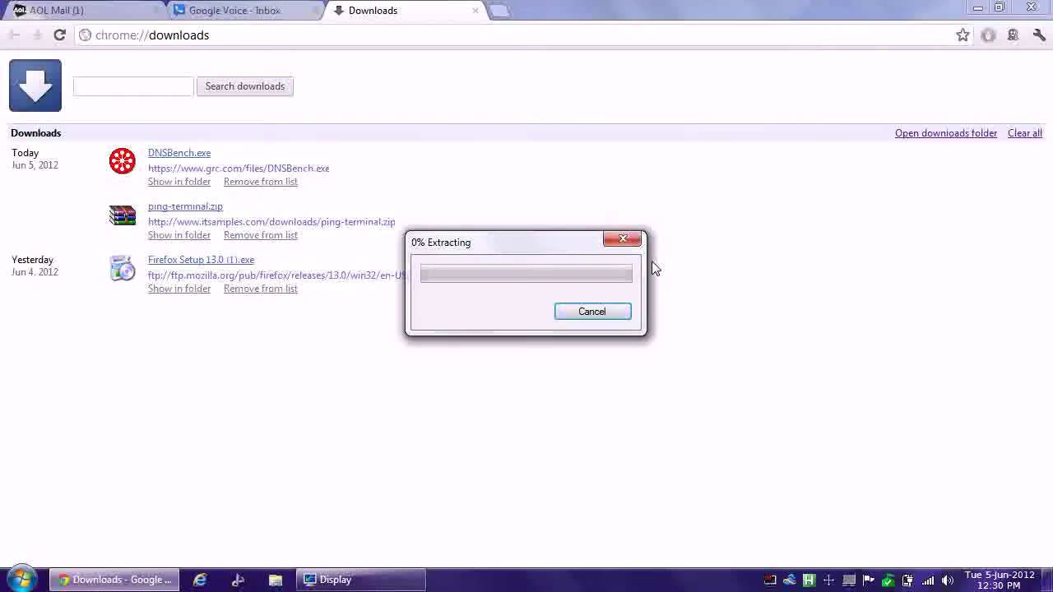
{"action": "left_click", "coordinate": [975, 9]}
{"action": "left_click", "coordinate": [975, 8]}
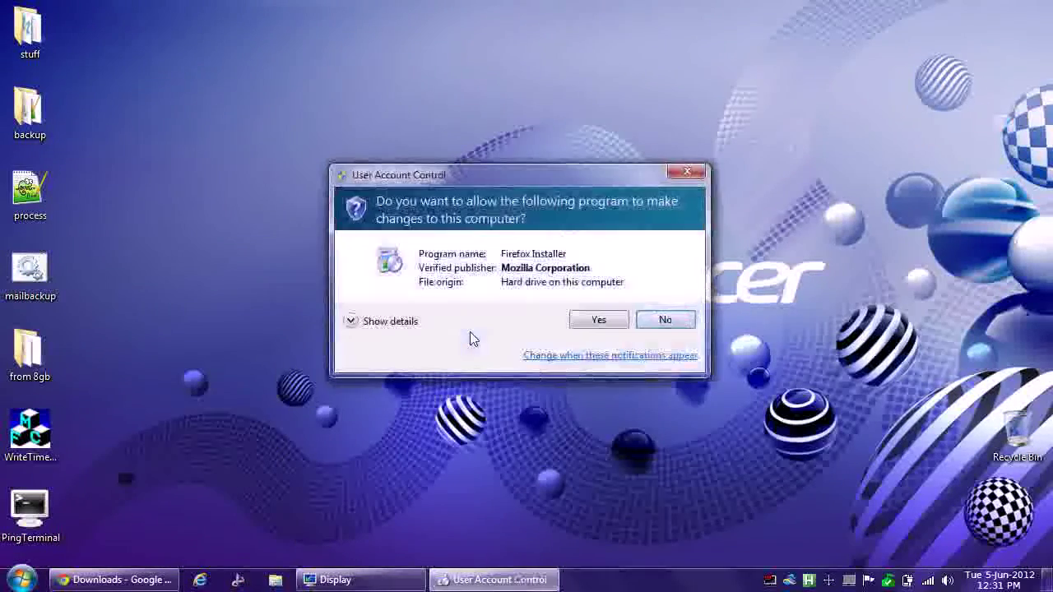
Allow the installer and choose a Custom setup, keeping the default install folder
{"action": "left_click", "coordinate": [598, 323]}
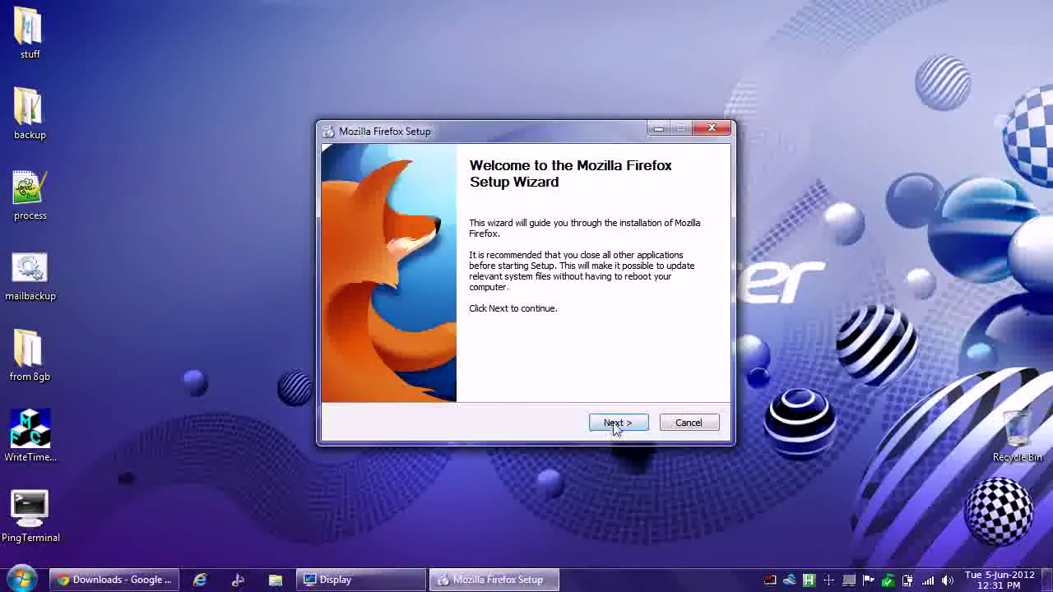
{"action": "left_click", "coordinate": [614, 420]}
{"action": "left_click", "coordinate": [372, 286]}
{"action": "left_click", "coordinate": [619, 424]}
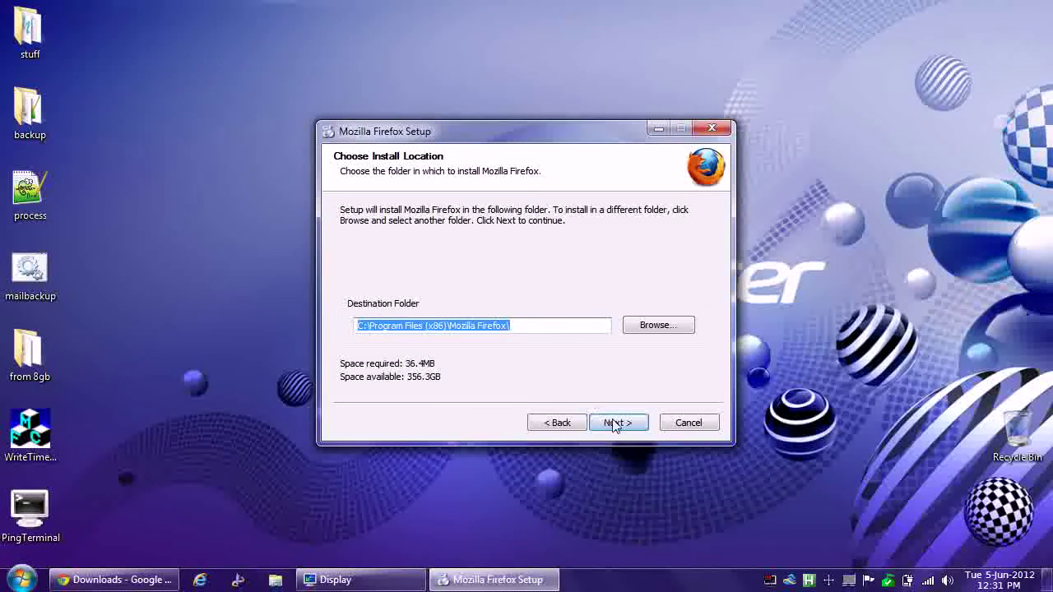
{"action": "left_click", "coordinate": [613, 423]}
Skip the Maintenance Service, desktop shortcut and default-browser option, then start the installation
{"action": "left_click", "coordinate": [391, 251]}
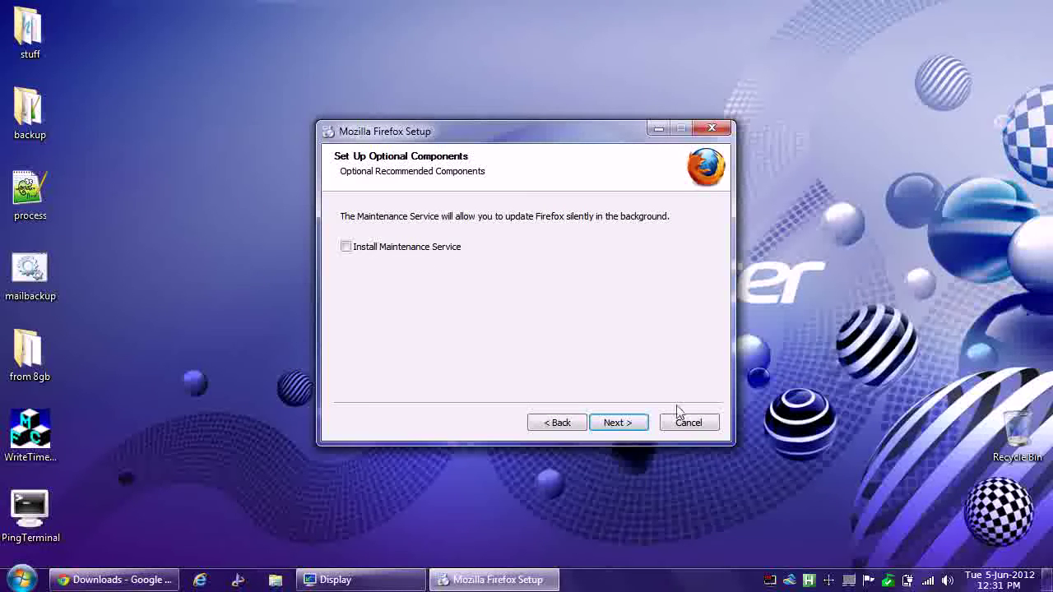
{"action": "left_click", "coordinate": [618, 423]}
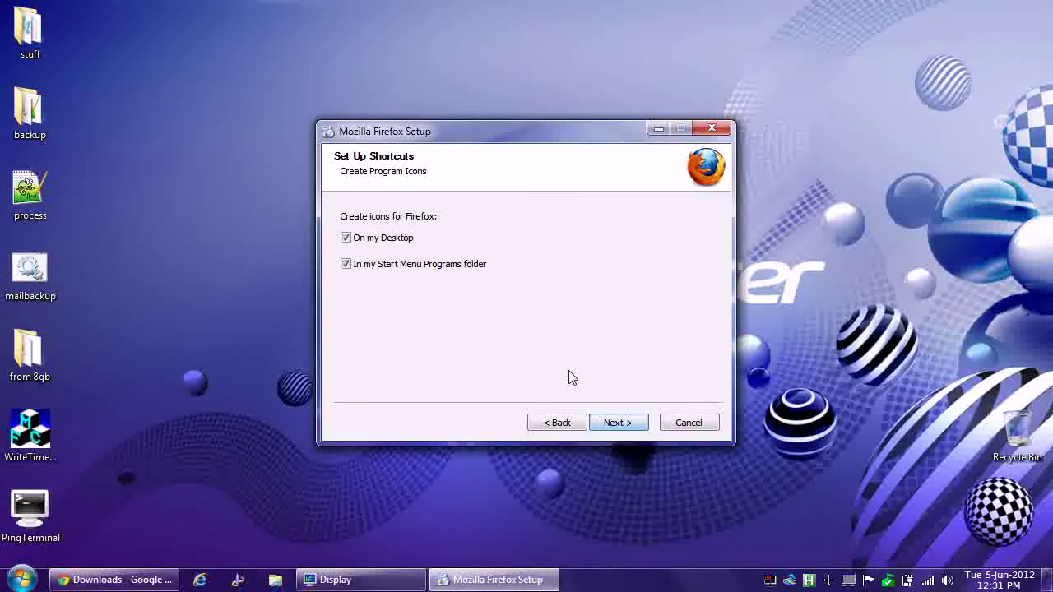
{"action": "left_click", "coordinate": [388, 239]}
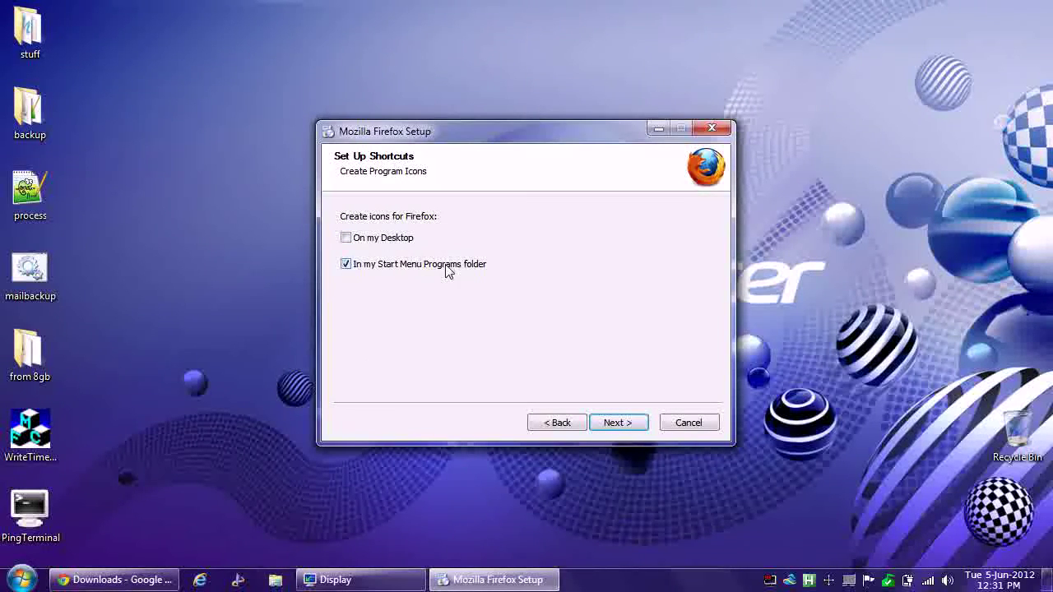
{"action": "left_click", "coordinate": [609, 424]}
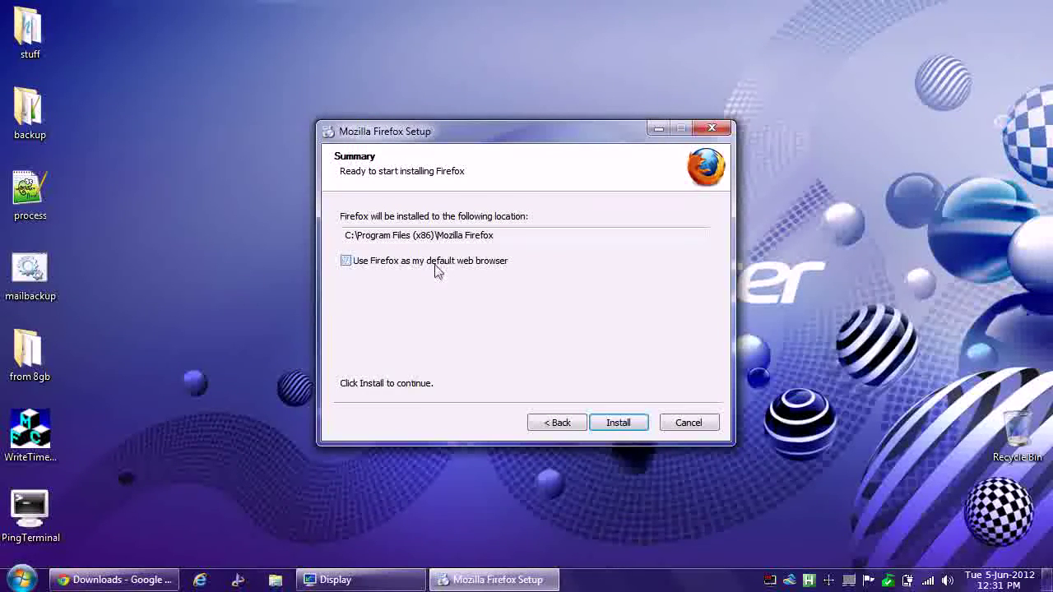
{"action": "left_click", "coordinate": [433, 262]}
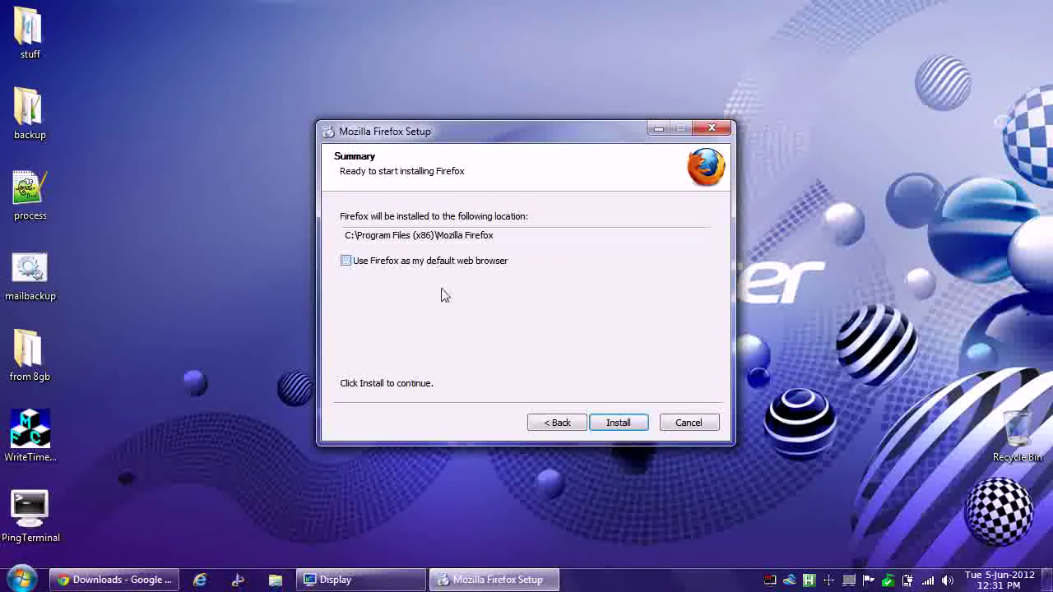
{"action": "left_click", "coordinate": [623, 428]}
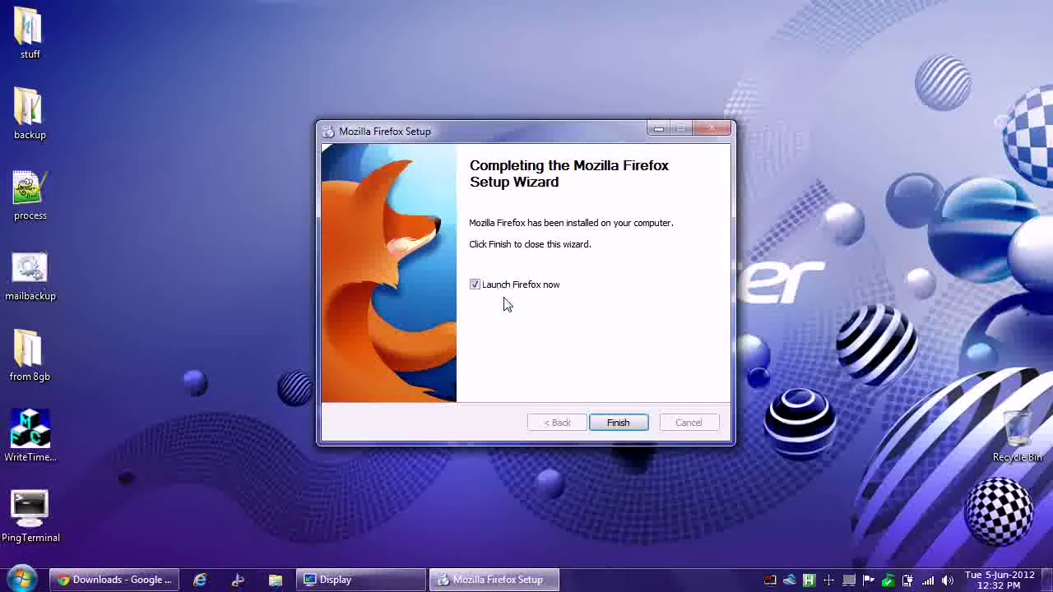
Finish setup to launch Firefox and choose 'Don't import anything' in the Import Wizard
{"action": "left_click", "coordinate": [618, 424]}
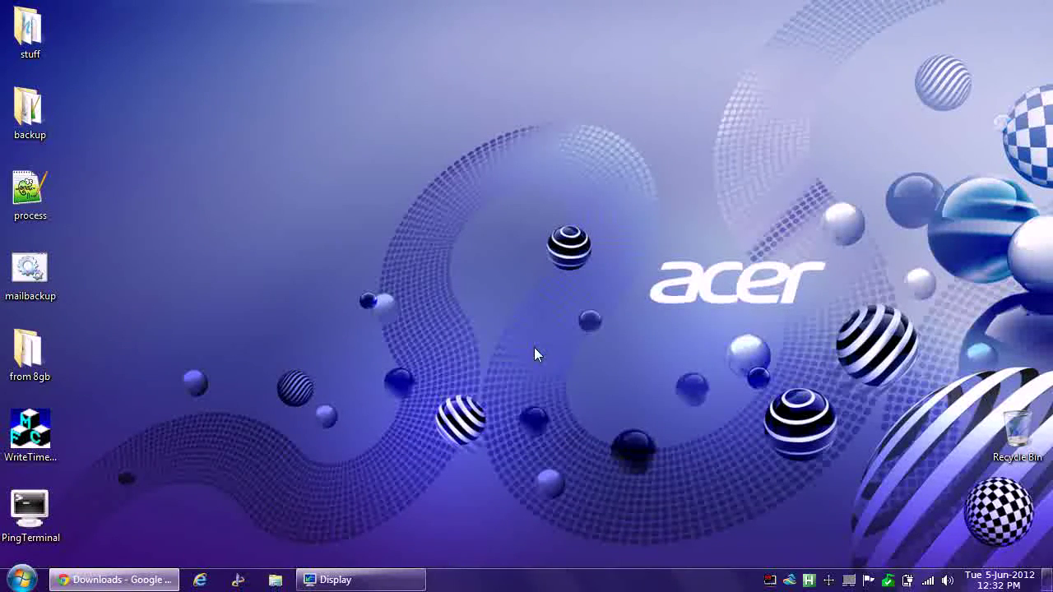
{"action": "left_click", "coordinate": [419, 277]}
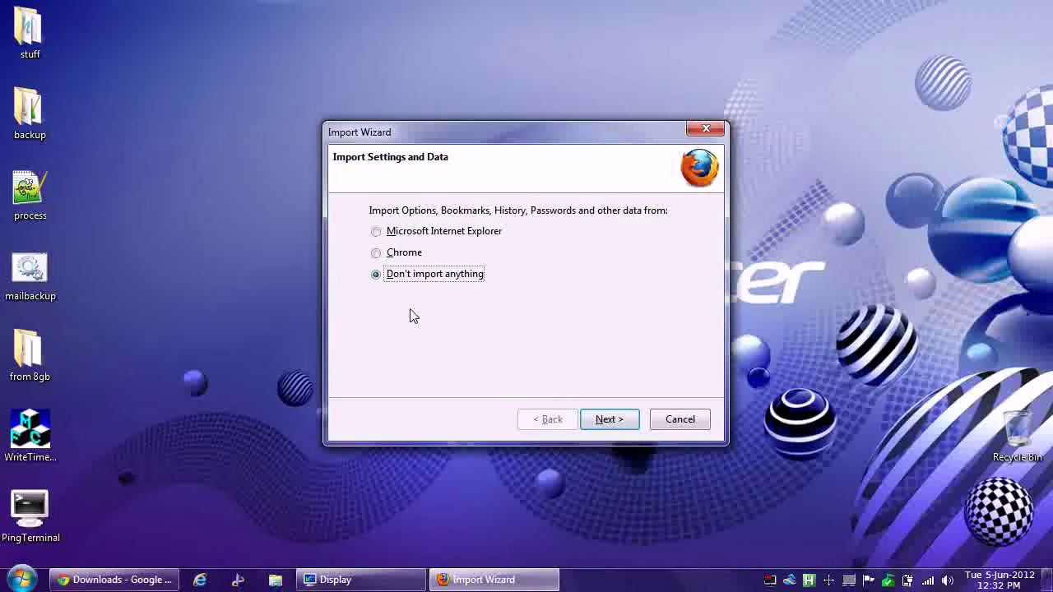
{"action": "left_click", "coordinate": [612, 422]}
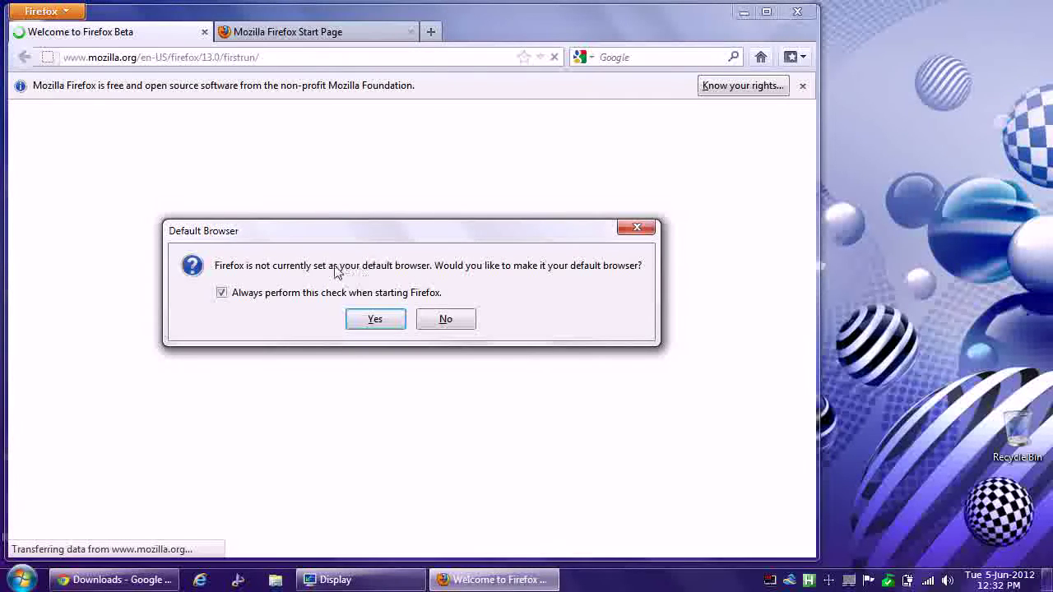
Decline making Firefox the default browser, disable future checks, and maximize the window
{"action": "left_click", "coordinate": [290, 293]}
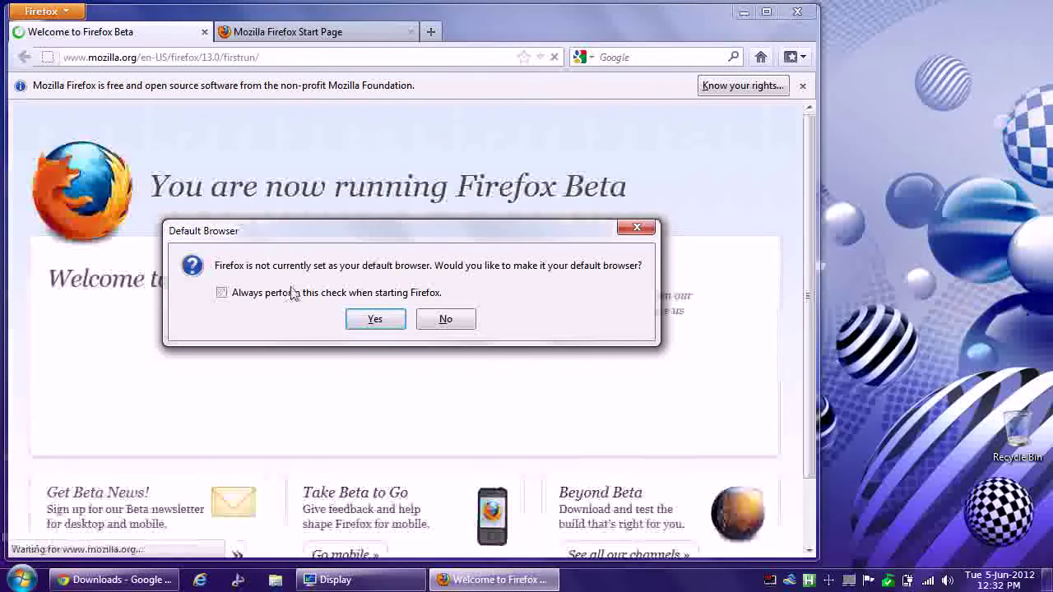
{"action": "left_click", "coordinate": [437, 319]}
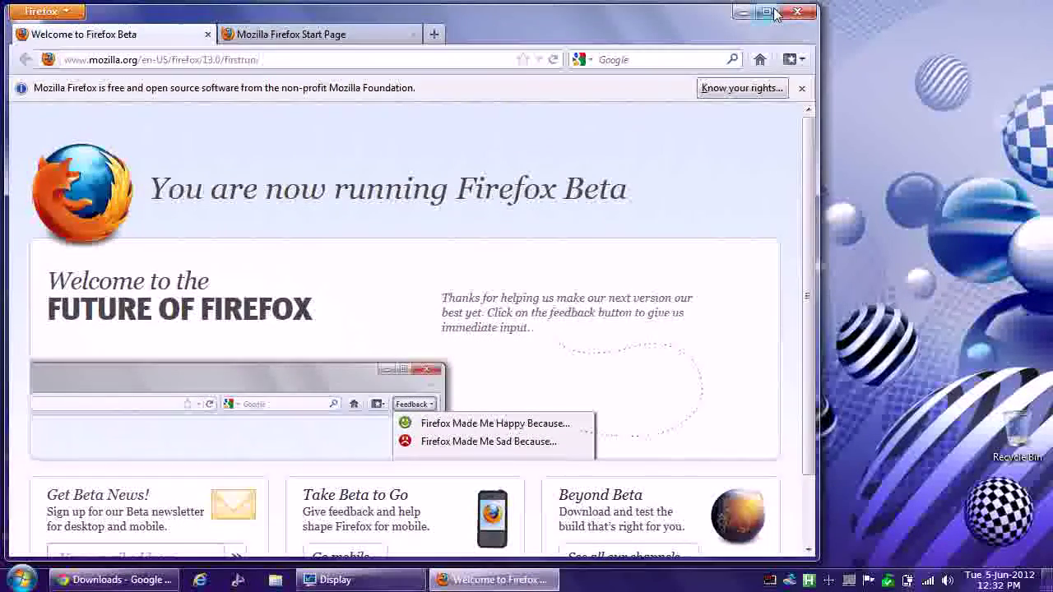
{"action": "left_click", "coordinate": [765, 13]}
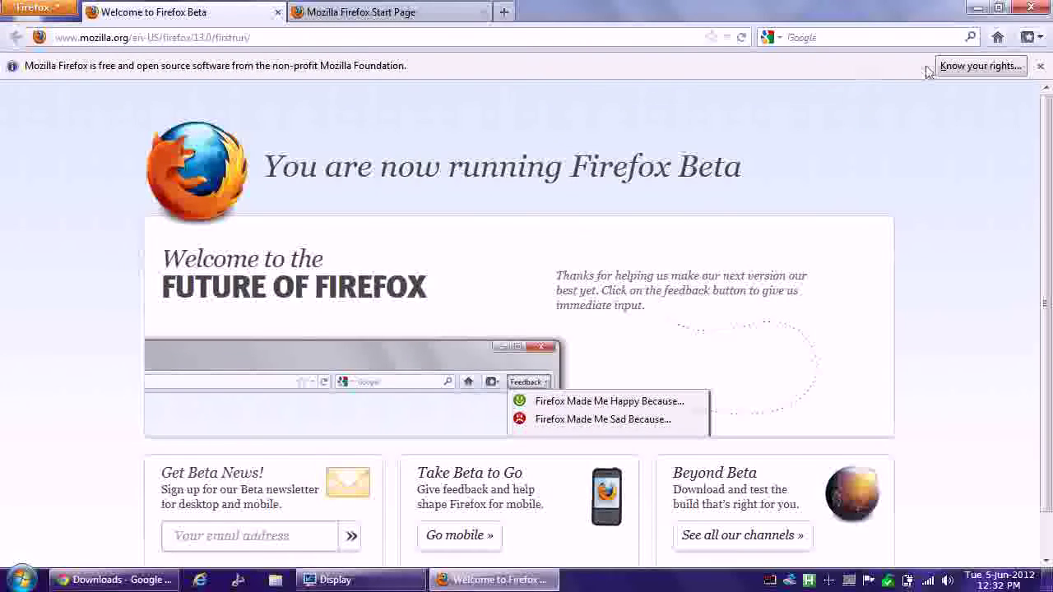
Open and close the 'Know your rights' page, close the welcome tab, and select the about:home address
{"action": "left_click", "coordinate": [959, 69]}
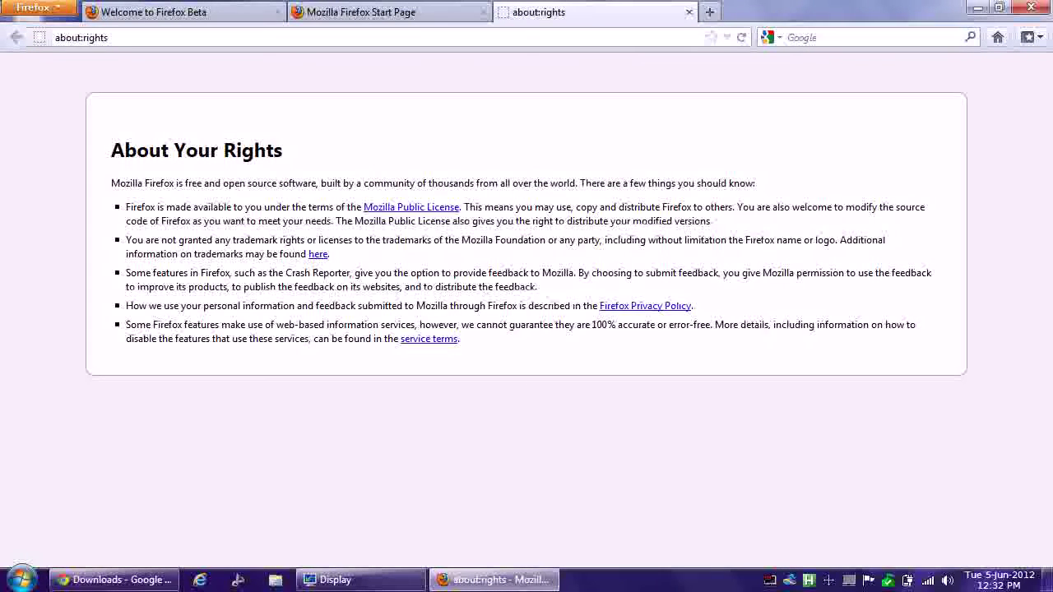
{"action": "left_click", "coordinate": [690, 11]}
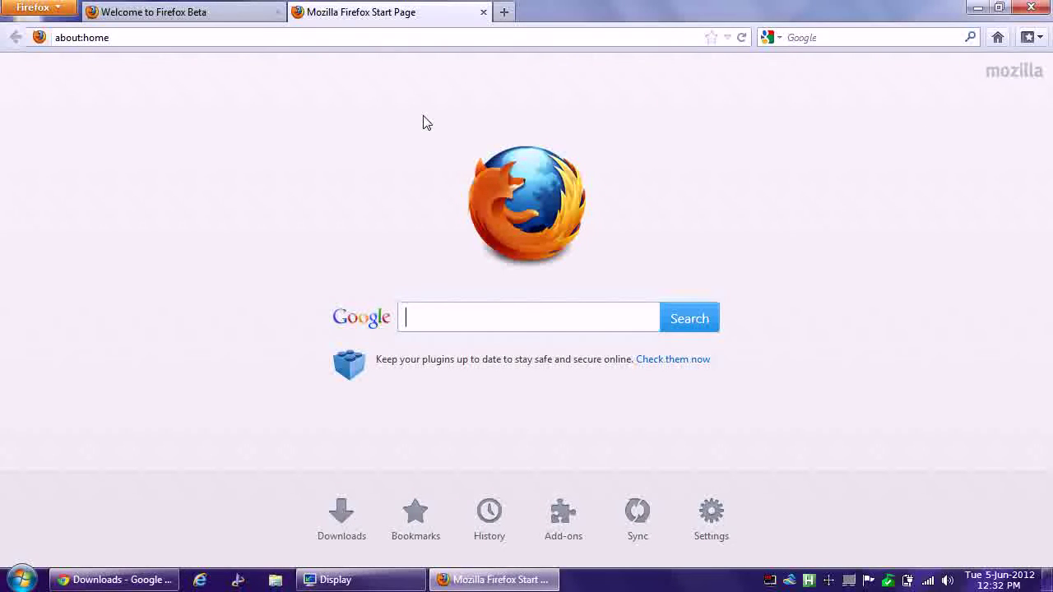
{"action": "left_click", "coordinate": [278, 13]}
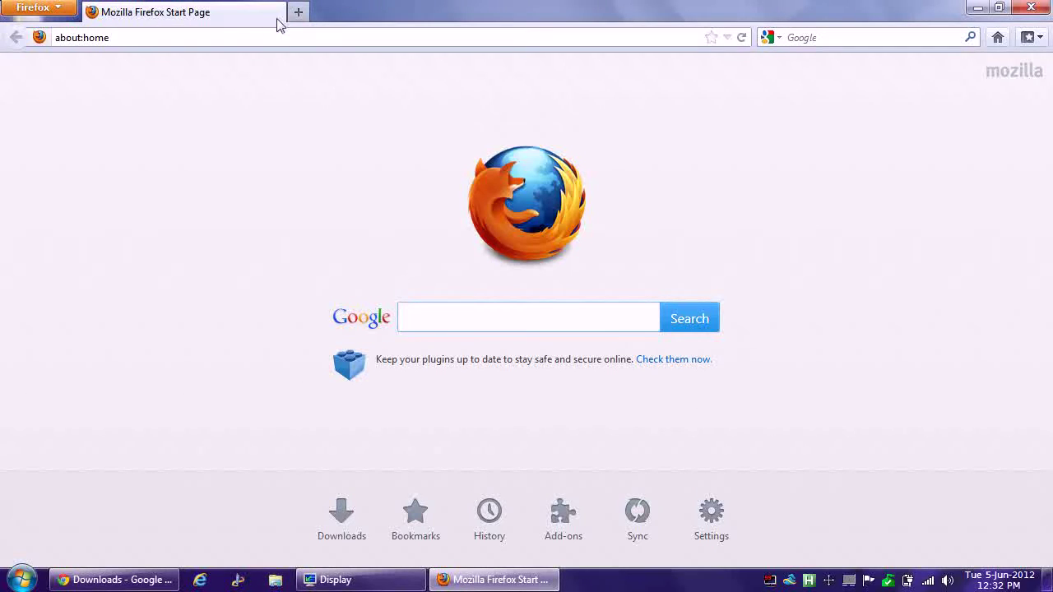
{"action": "left_click", "coordinate": [268, 37]}
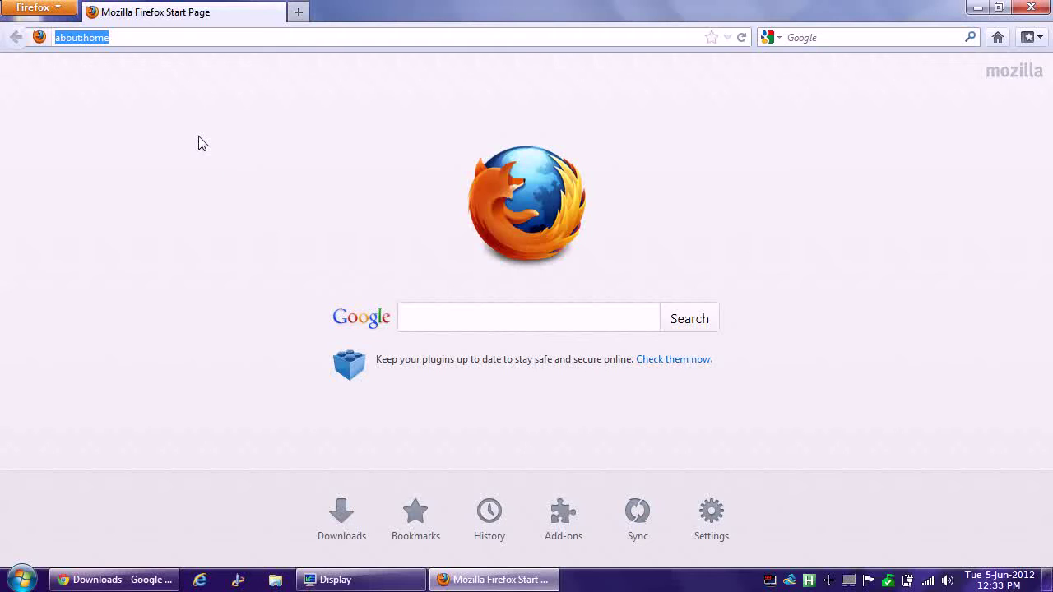
In Options, set 'When Firefox starts' to 'Show a blank page'
{"action": "left_click", "coordinate": [60, 10]}
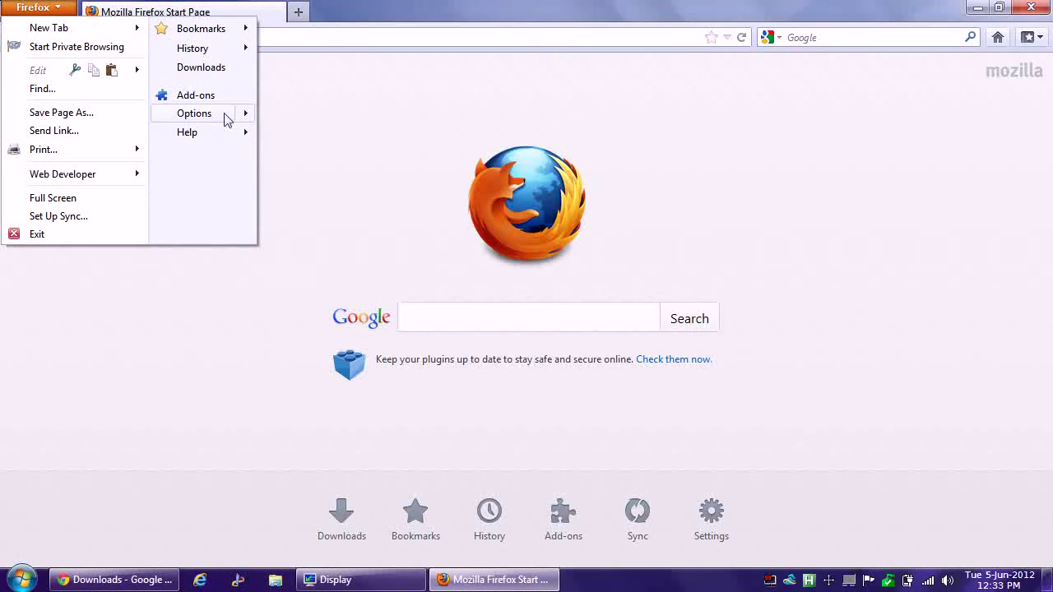
{"action": "left_click", "coordinate": [224, 118]}
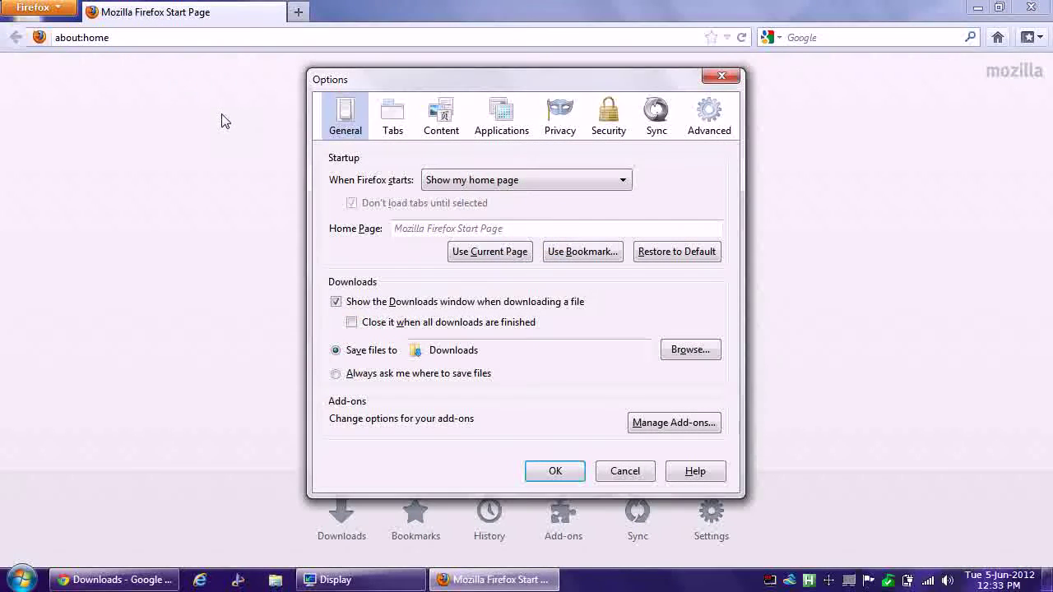
{"action": "left_click", "coordinate": [444, 187]}
{"action": "left_click", "coordinate": [444, 219]}
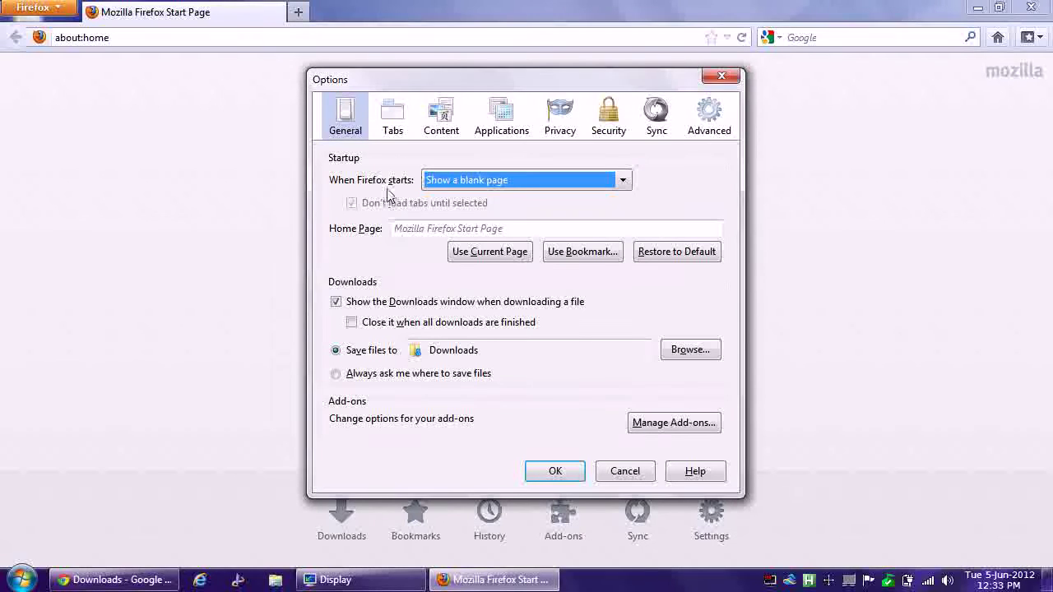
Look through the Tabs, Content, Applications and Privacy panes
{"action": "left_click", "coordinate": [392, 117]}
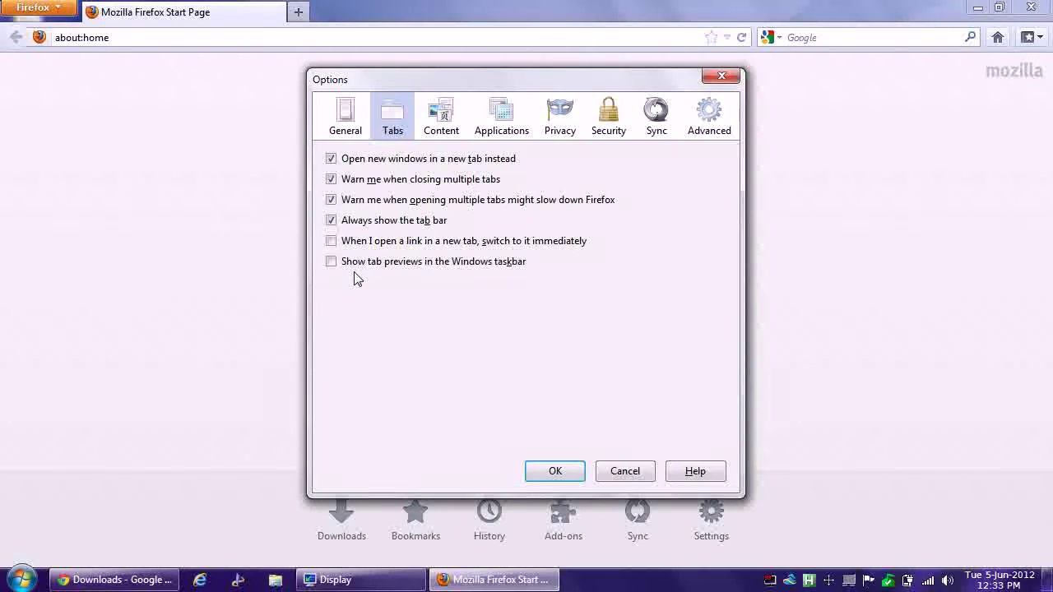
{"action": "left_click", "coordinate": [436, 117]}
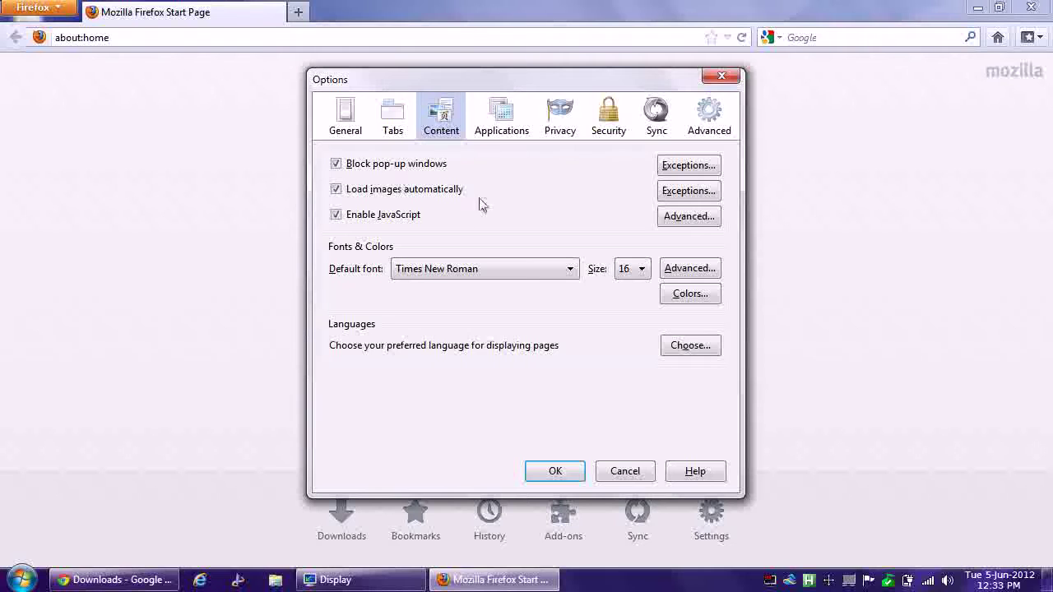
{"action": "left_click", "coordinate": [501, 116]}
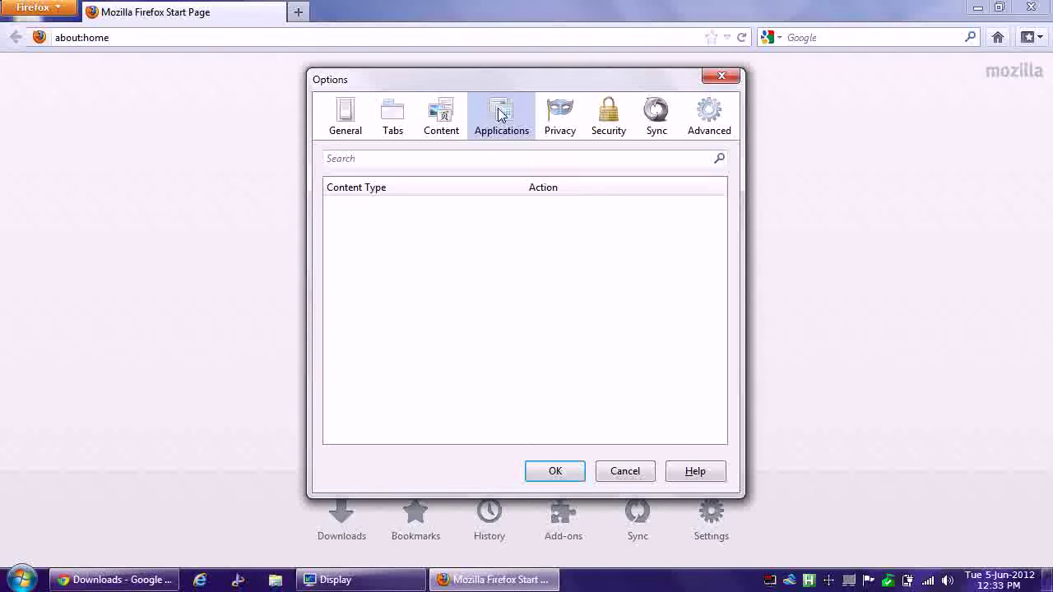
{"action": "left_click", "coordinate": [553, 120]}
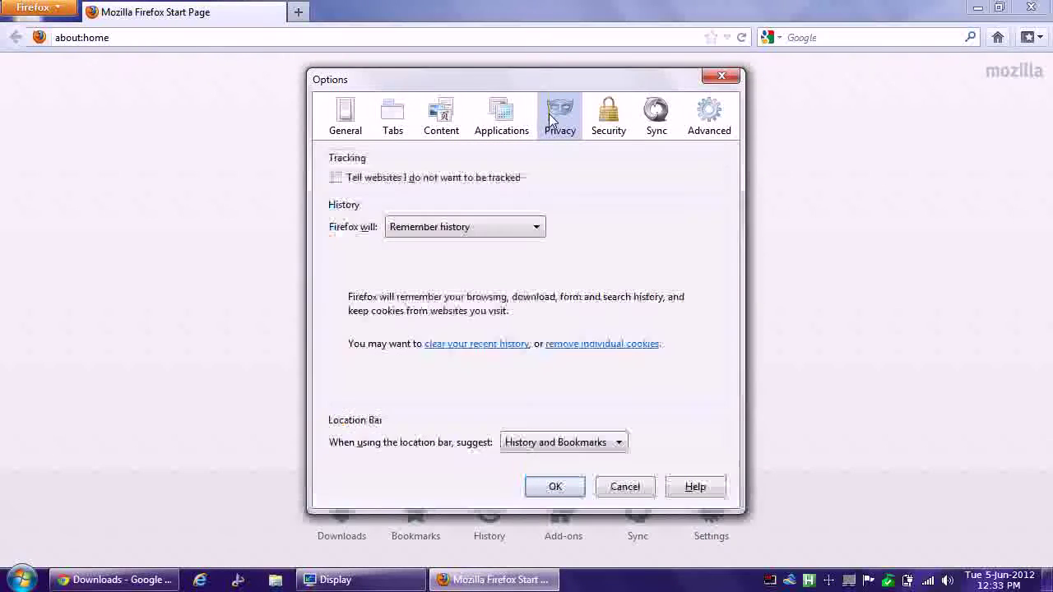
Enable do-not-track, switch history to custom settings, and keep cookies until Firefox closes
{"action": "left_click", "coordinate": [374, 181]}
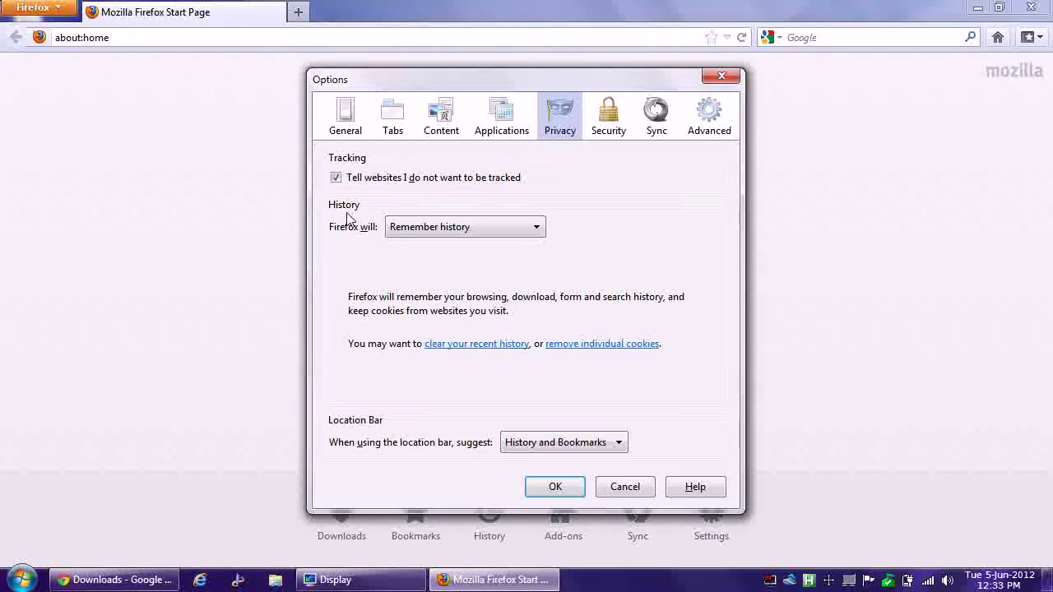
{"action": "left_click", "coordinate": [428, 234]}
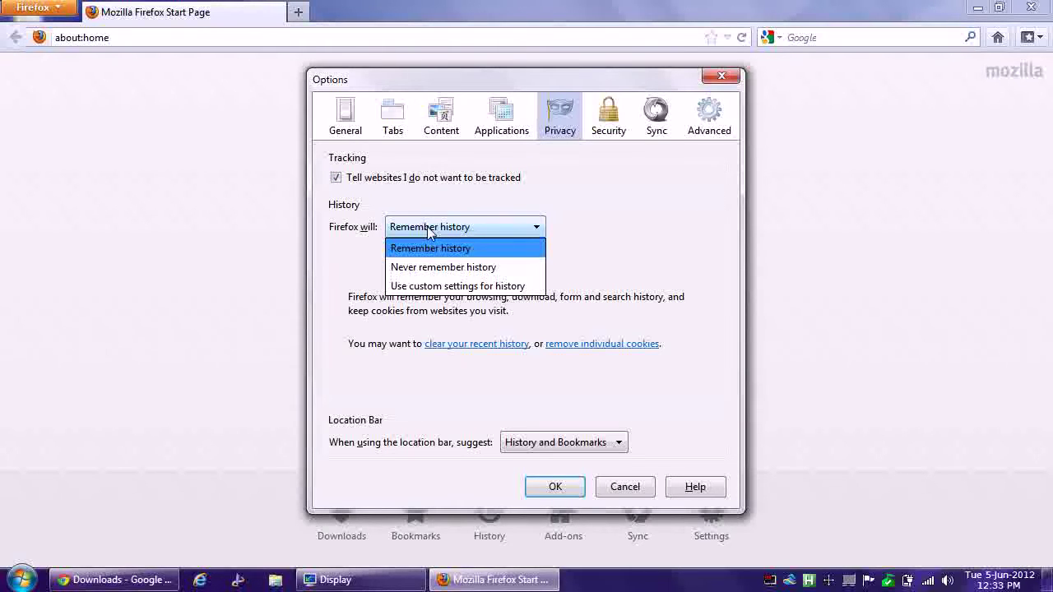
{"action": "left_click", "coordinate": [423, 286]}
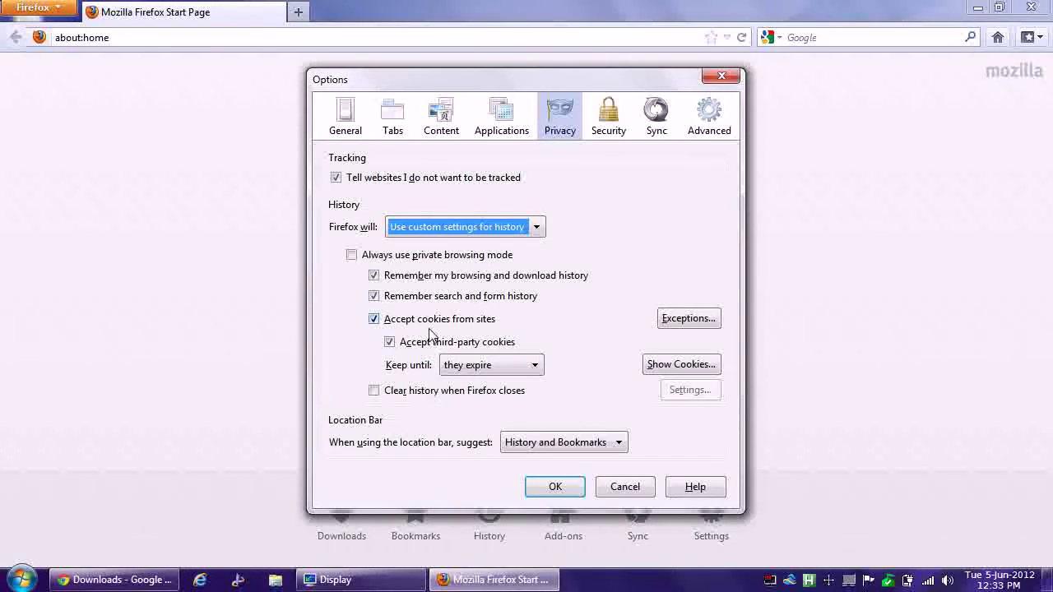
{"action": "left_click", "coordinate": [482, 367]}
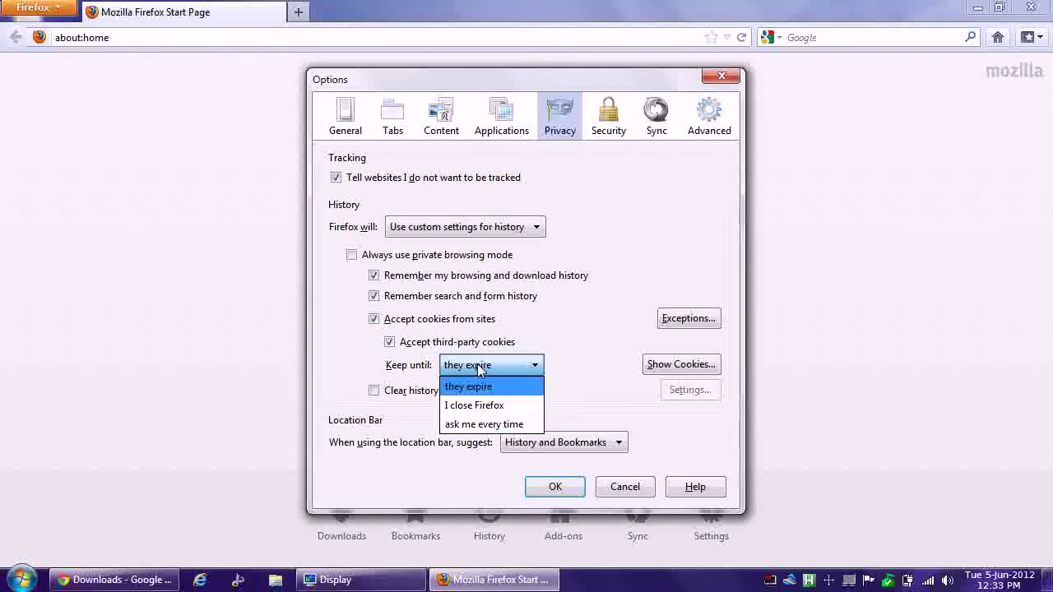
{"action": "left_click", "coordinate": [476, 407]}
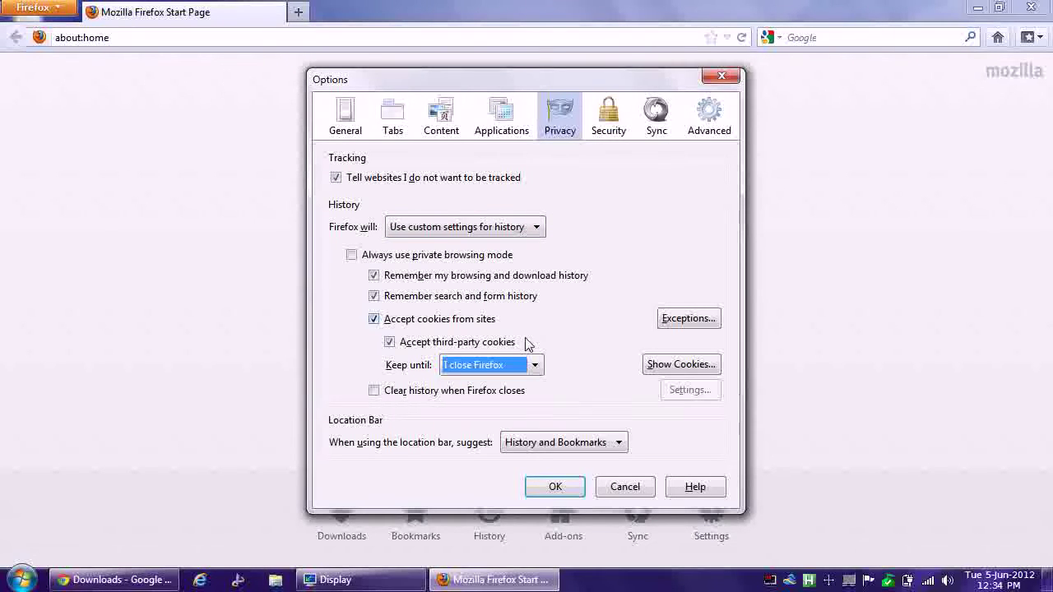
Review the location bar suggestion choices, leaving History and Bookmarks, then show the Security pane
{"action": "left_click", "coordinate": [563, 444]}
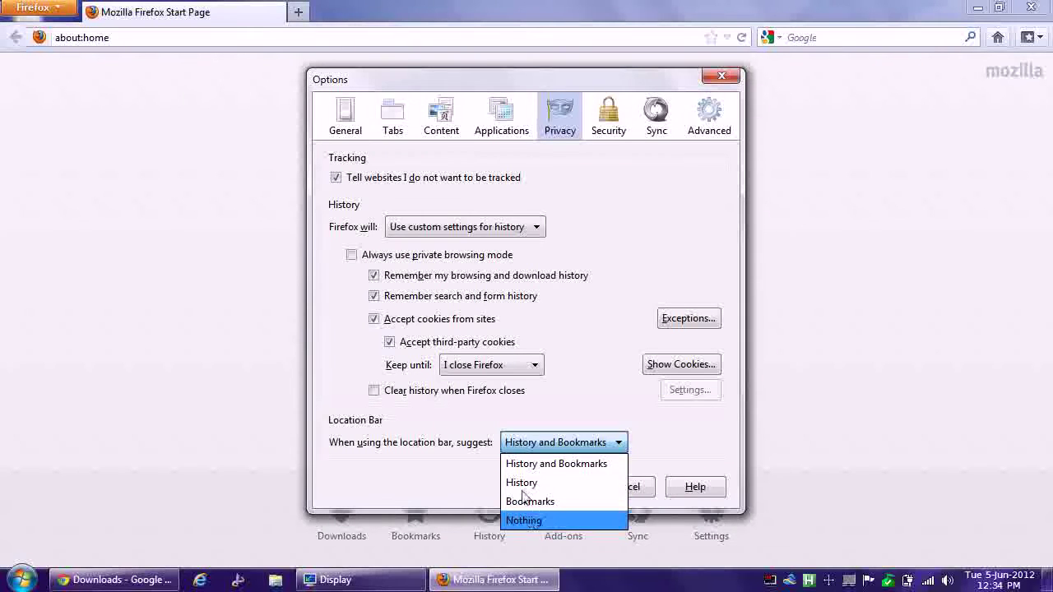
{"action": "left_click", "coordinate": [451, 435]}
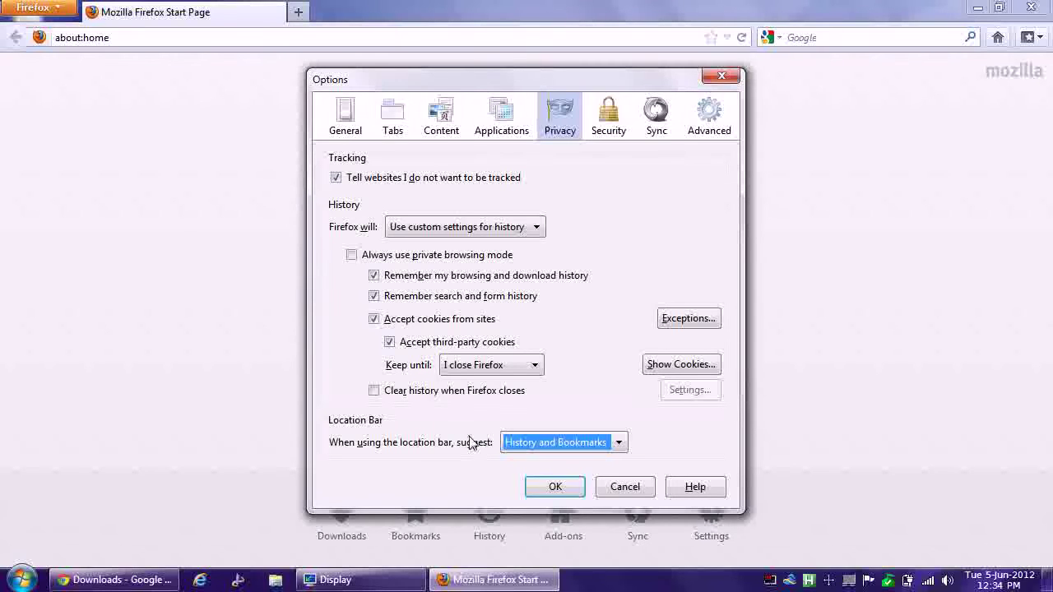
{"action": "key", "text": "alt+Down"}
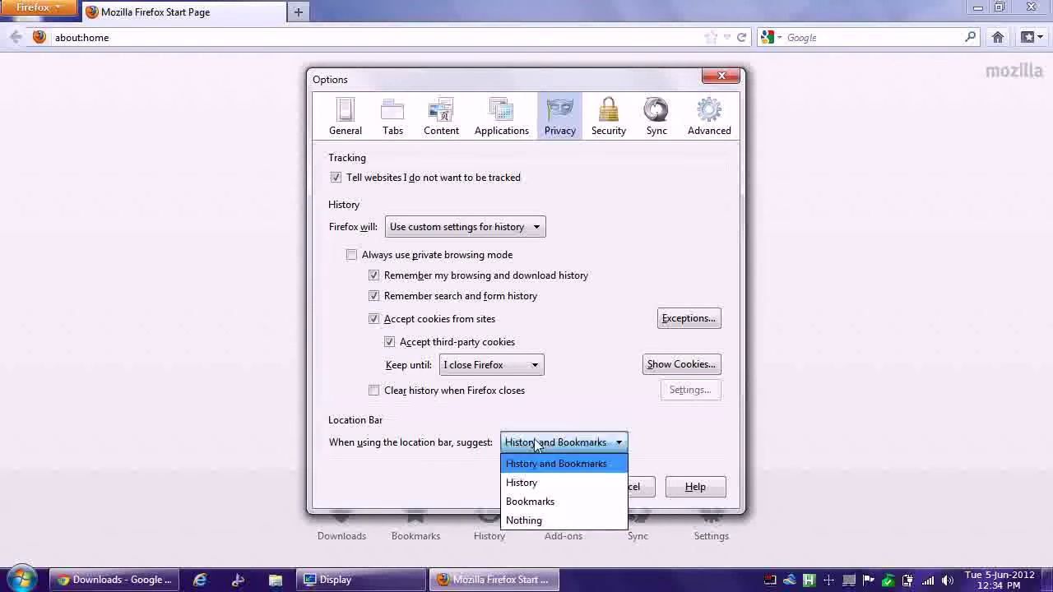
{"action": "key", "text": "Down"}
{"action": "key", "text": "Down"}
{"action": "key", "text": "Escape"}
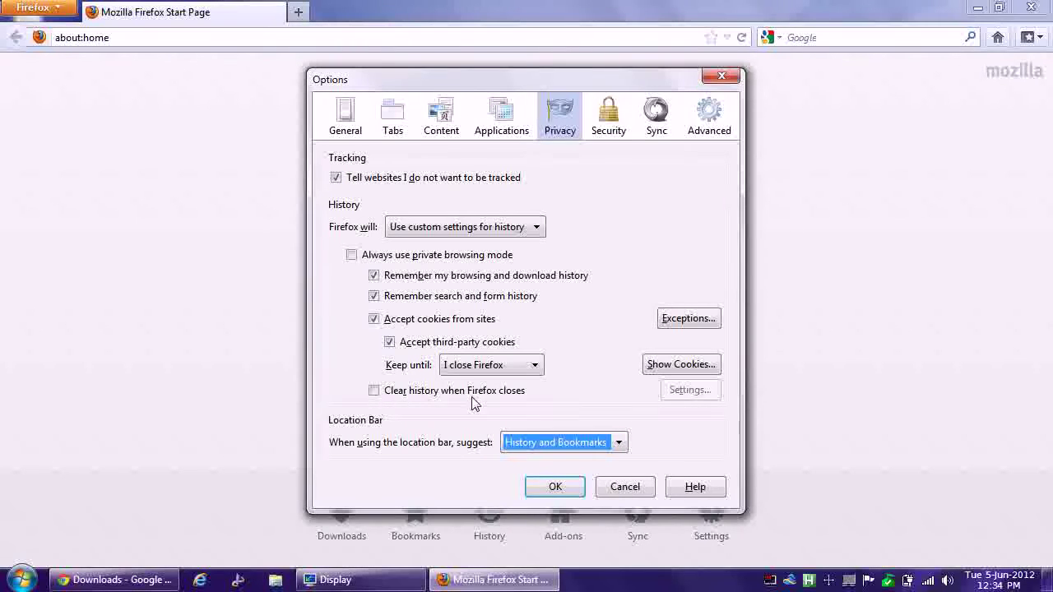
{"action": "left_click", "coordinate": [609, 115]}
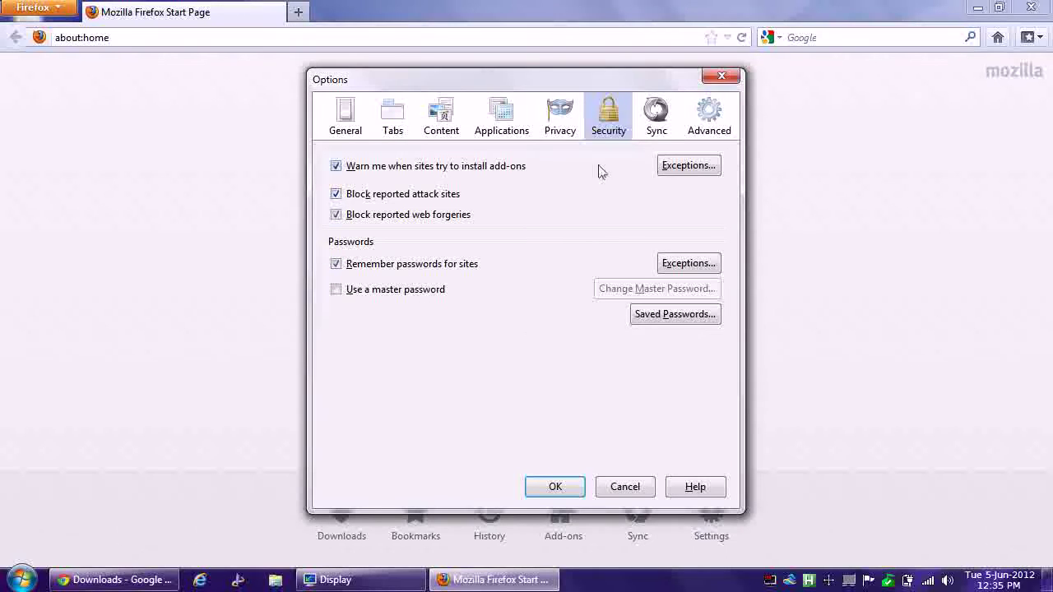
Switch the Options dialog to the Sync pane
{"action": "left_click", "coordinate": [656, 122]}
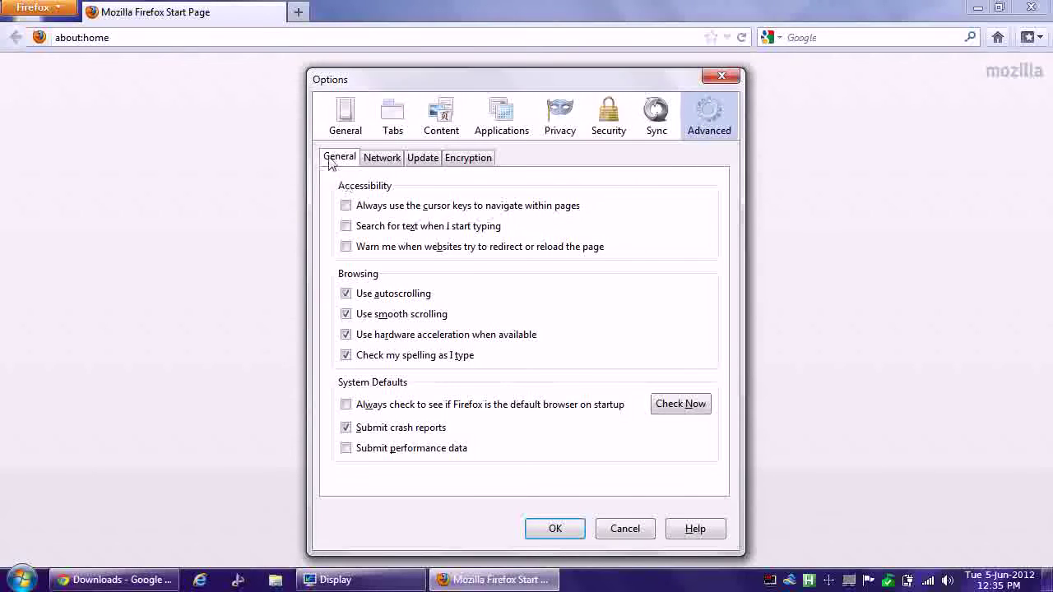
Turn off smooth scrolling, then look through the Network, Update and Encryption tabs
{"action": "left_click", "coordinate": [376, 318]}
{"action": "left_click", "coordinate": [382, 157]}
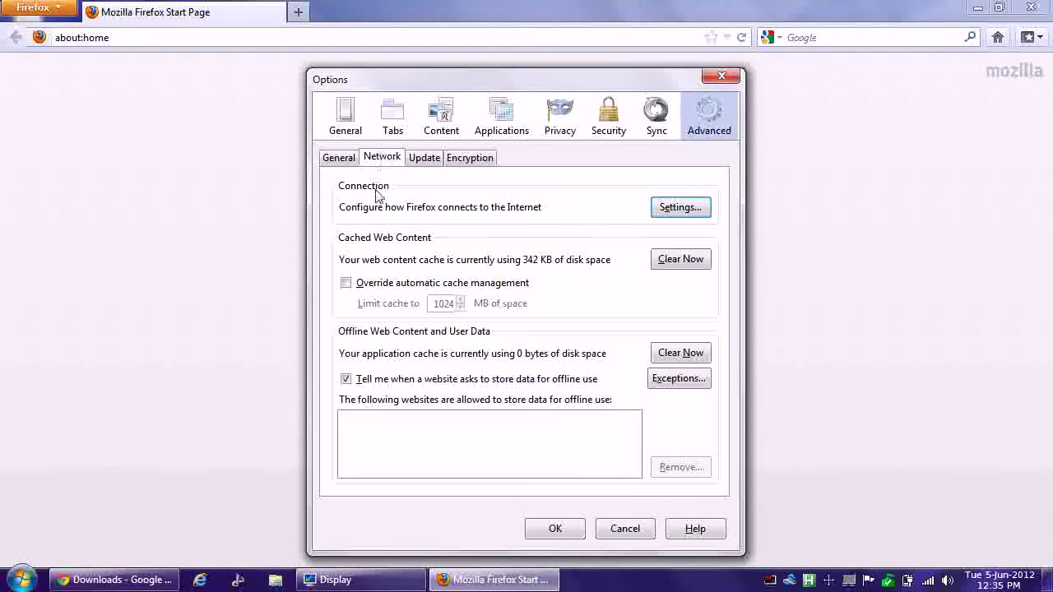
{"action": "left_click", "coordinate": [424, 157]}
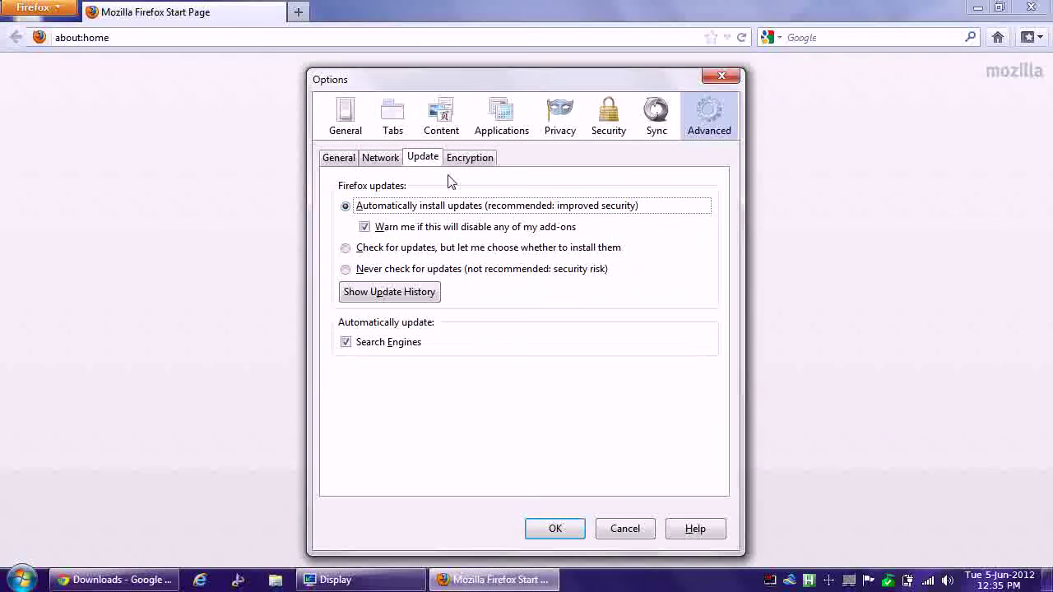
{"action": "left_click", "coordinate": [472, 159]}
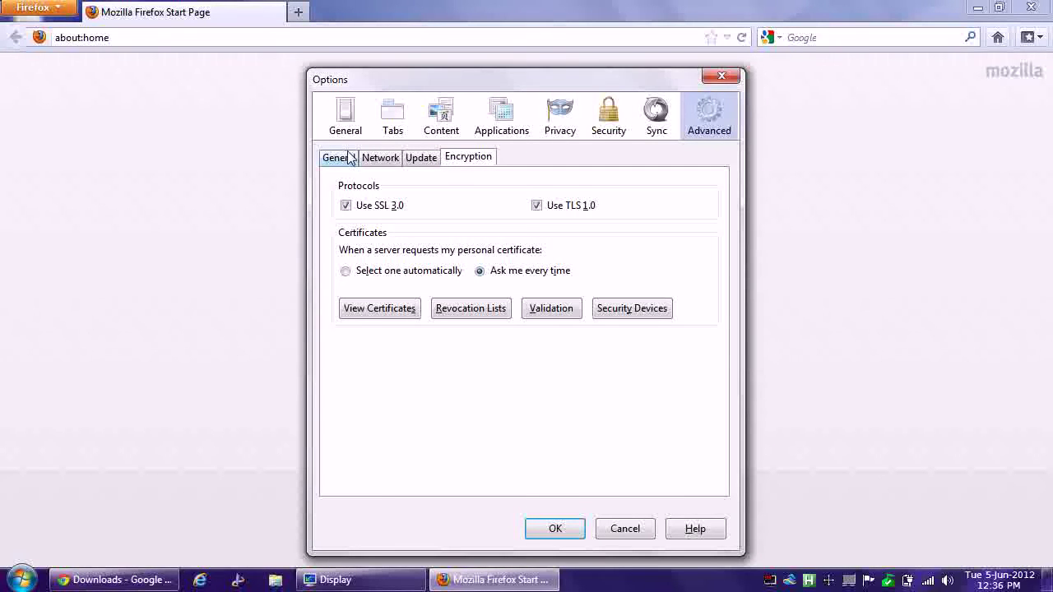
Save the options, load about:config, and accept its warning with future warnings disabled
{"action": "left_click", "coordinate": [554, 530]}
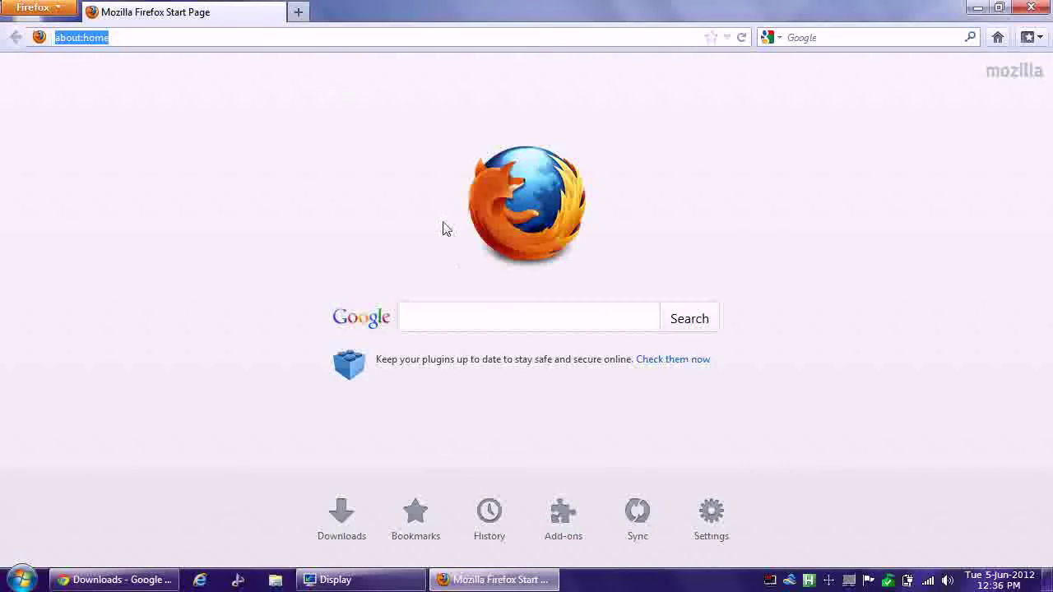
{"action": "type", "text": "a"}
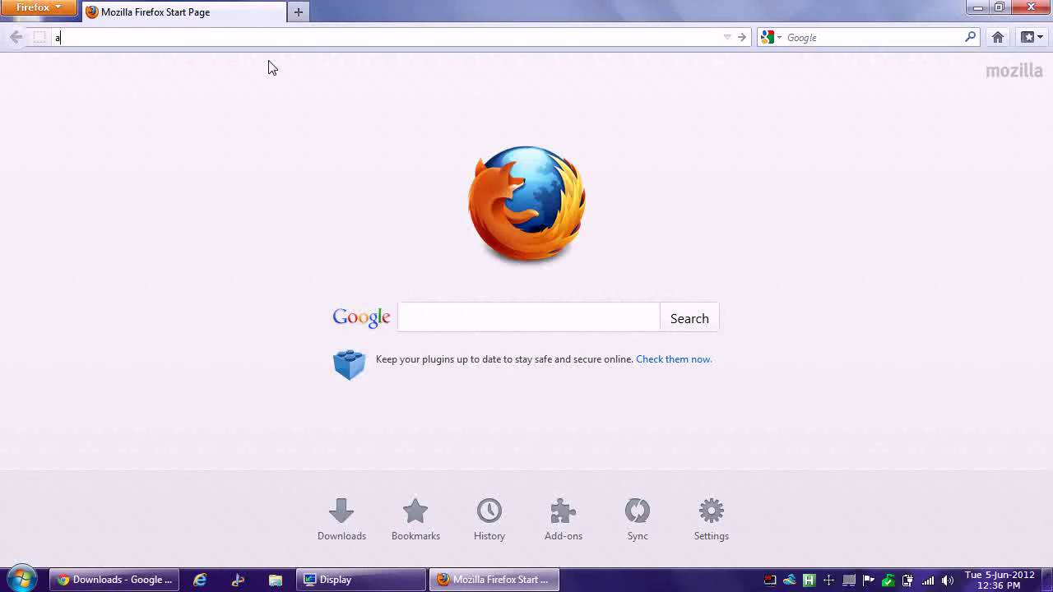
{"action": "type", "text": "bout:config"}
{"action": "key", "text": "Return"}
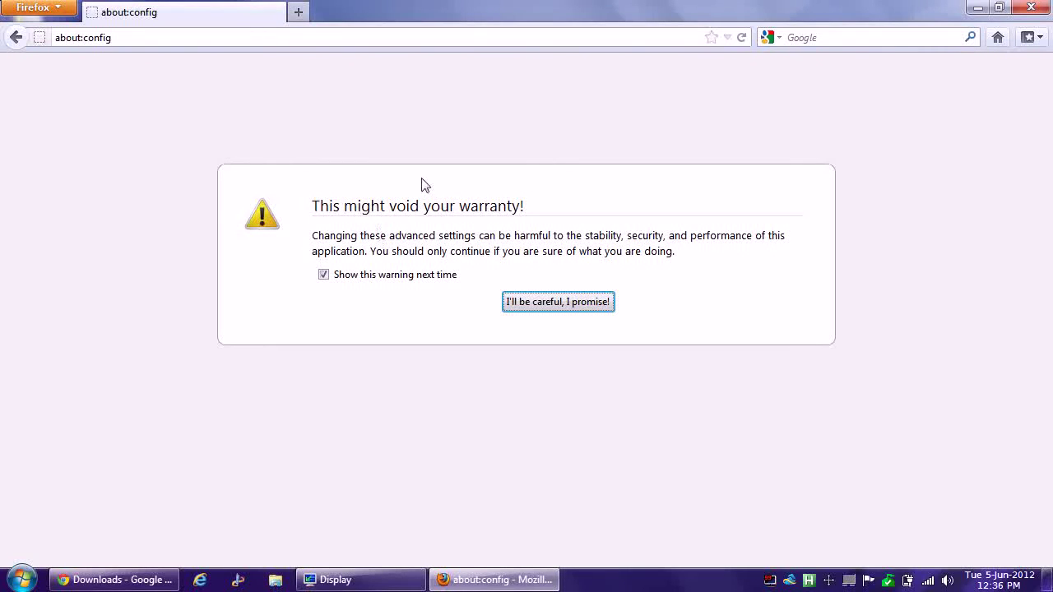
{"action": "left_click", "coordinate": [351, 277]}
{"action": "left_click", "coordinate": [538, 306]}
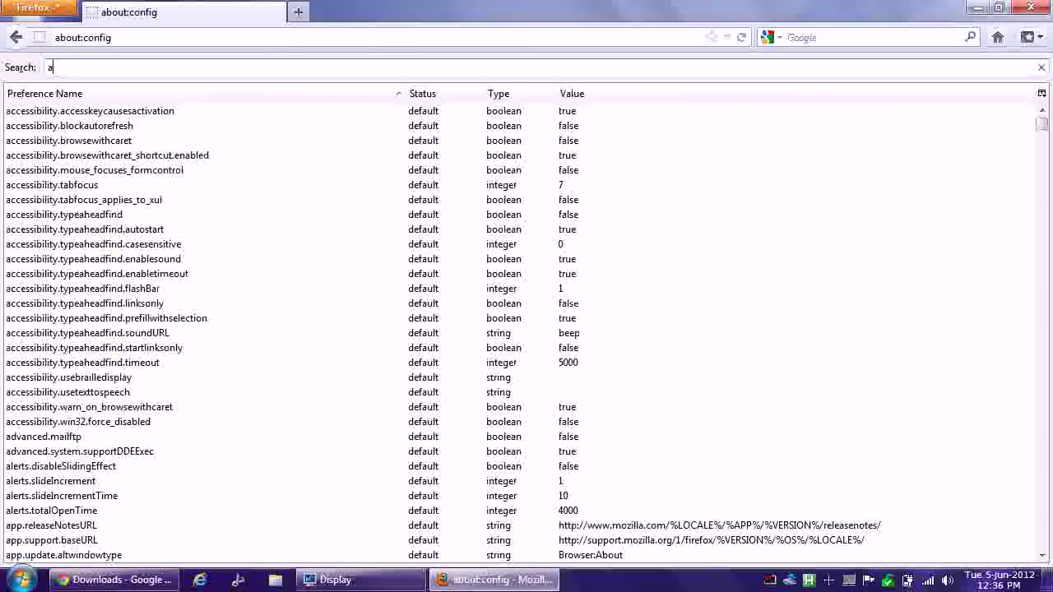
Filter about:config by 'anim' and select the animate_zoom and fullscreen animateUp rows
{"action": "type", "text": "anim"}
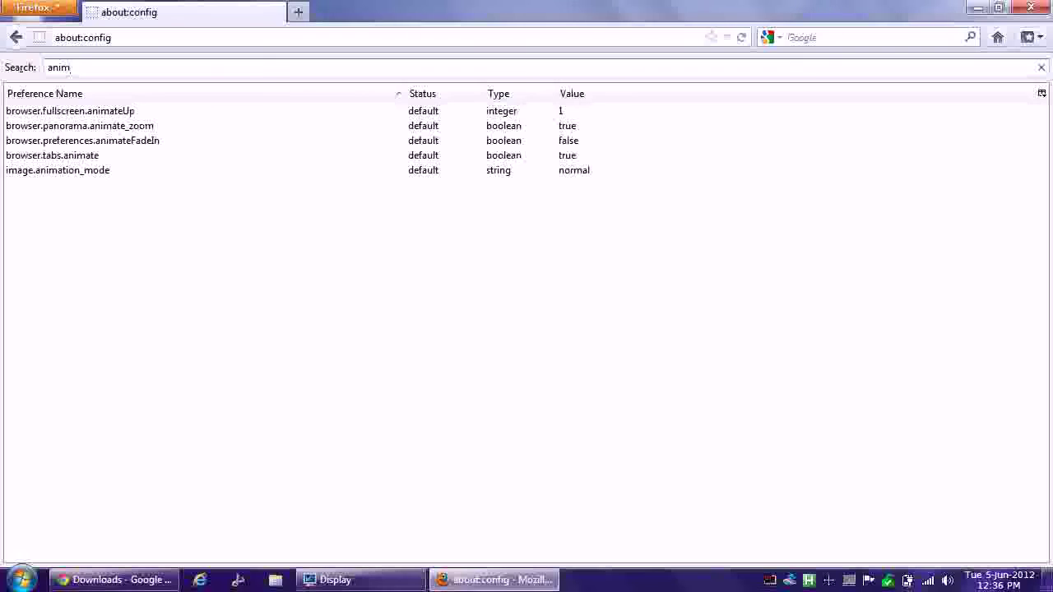
{"action": "left_click", "coordinate": [95, 127]}
{"action": "left_click", "coordinate": [94, 111]}
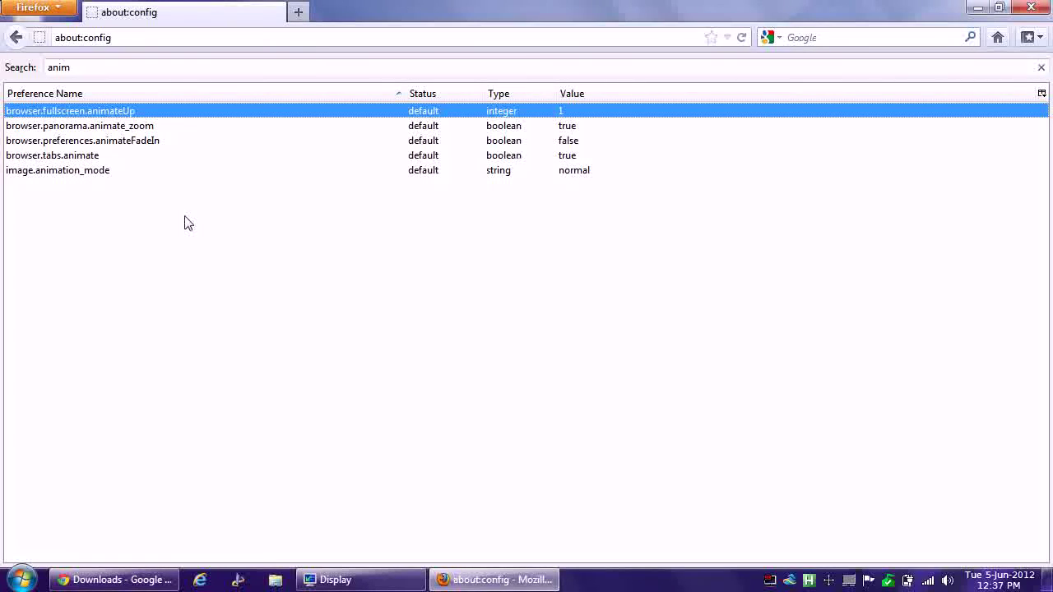
Change browser.fullscreen.animateUp to 0
{"action": "double_click", "coordinate": [183, 113]}
{"action": "type", "text": "0"}
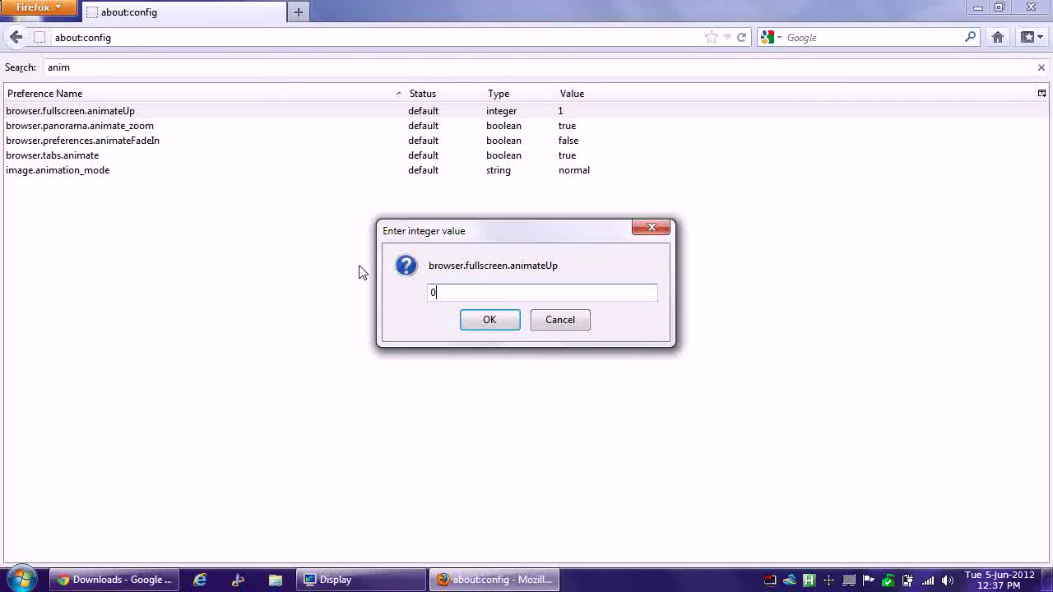
{"action": "left_click", "coordinate": [491, 320]}
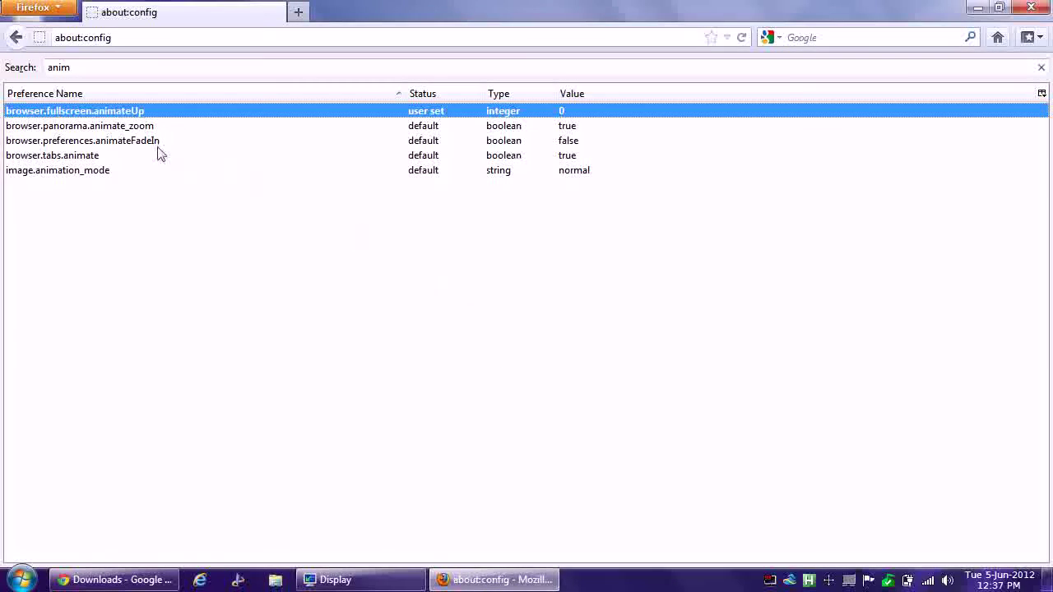
Toggle browser.panorama.animate_zoom to false, then select the animateFadeIn and tabs.animate rows
{"action": "left_click", "coordinate": [132, 126]}
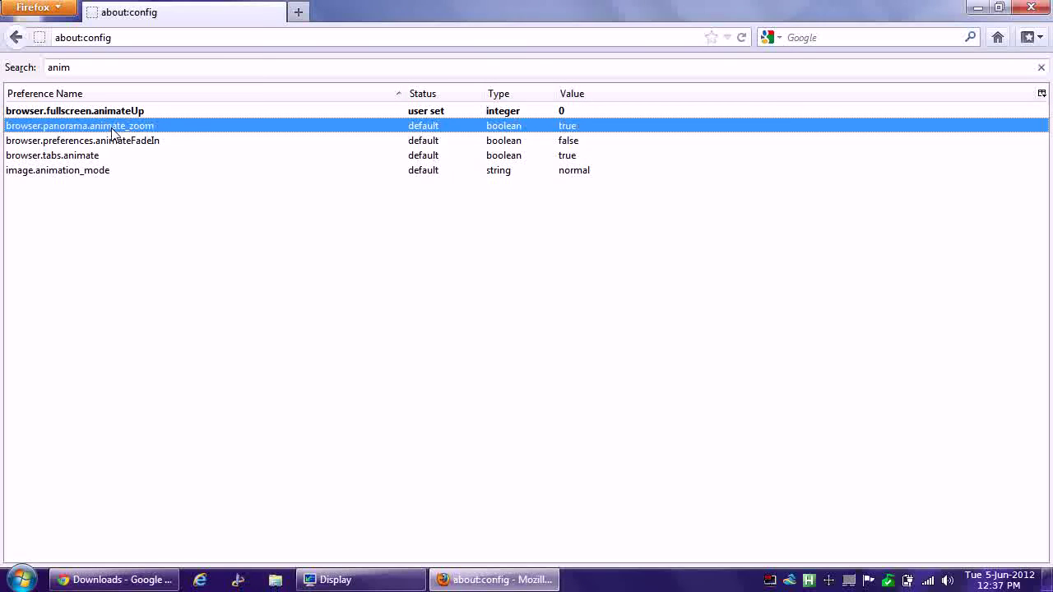
{"action": "double_click", "coordinate": [155, 127]}
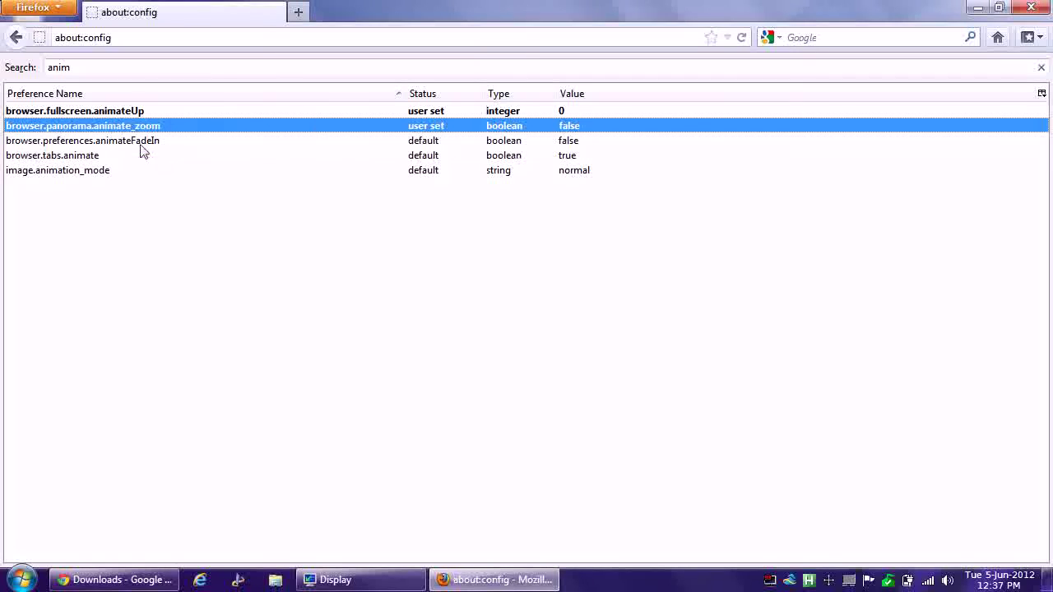
{"action": "left_click", "coordinate": [142, 144]}
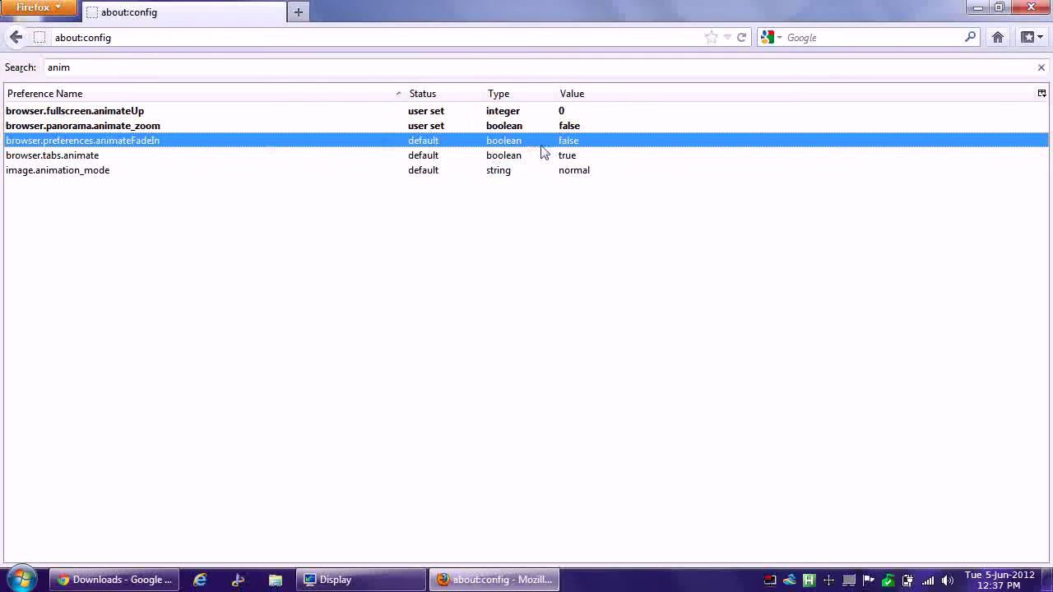
{"action": "left_click", "coordinate": [112, 160]}
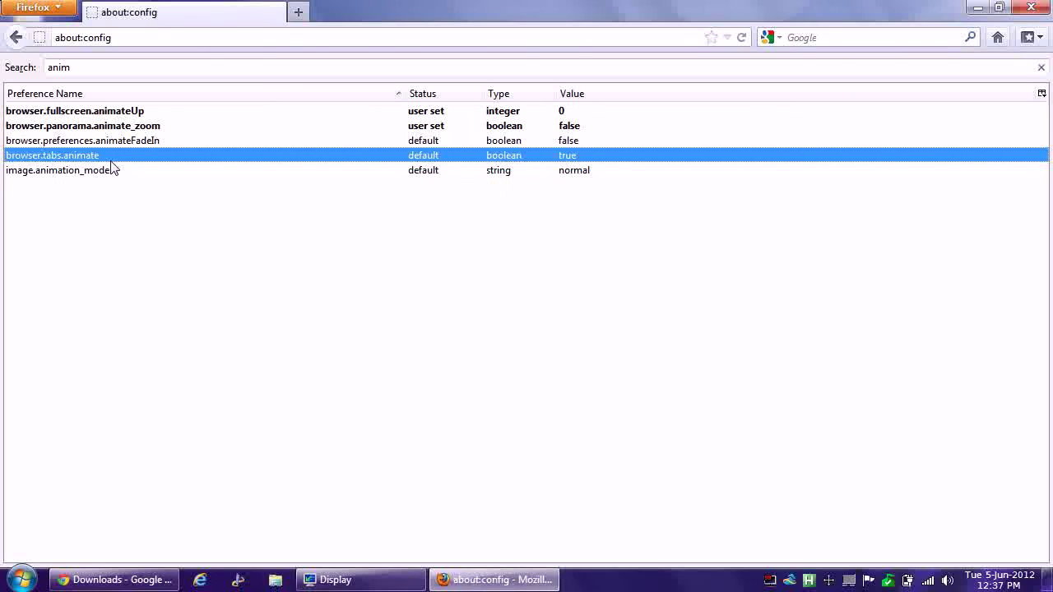
Set browser.tabs.animate to false, testing new-tab open and close before and after
{"action": "left_click", "coordinate": [301, 15]}
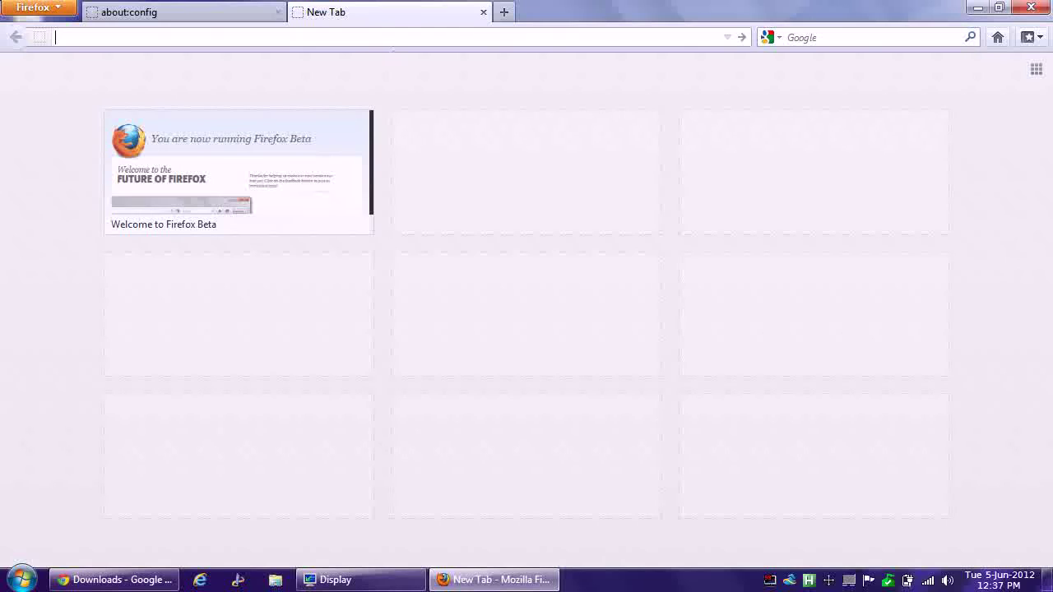
{"action": "left_click", "coordinate": [504, 12]}
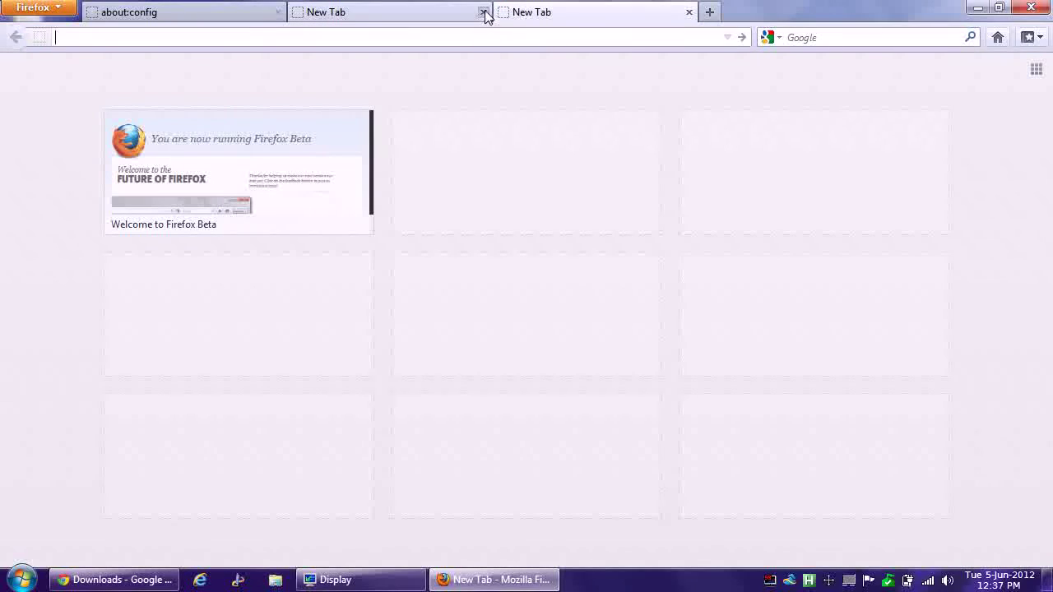
{"action": "left_click", "coordinate": [484, 12]}
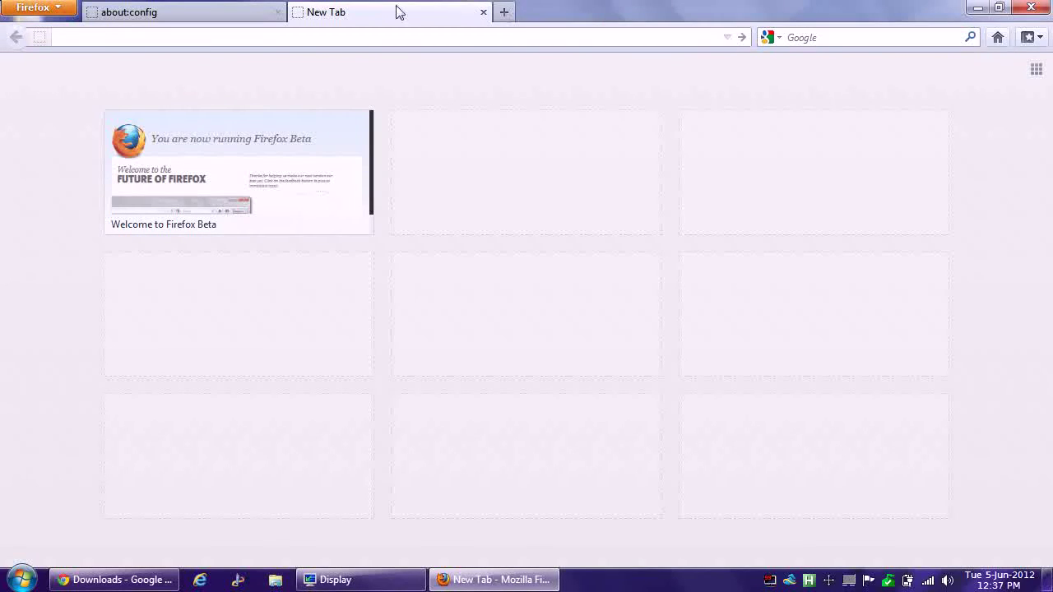
{"action": "left_click", "coordinate": [483, 13]}
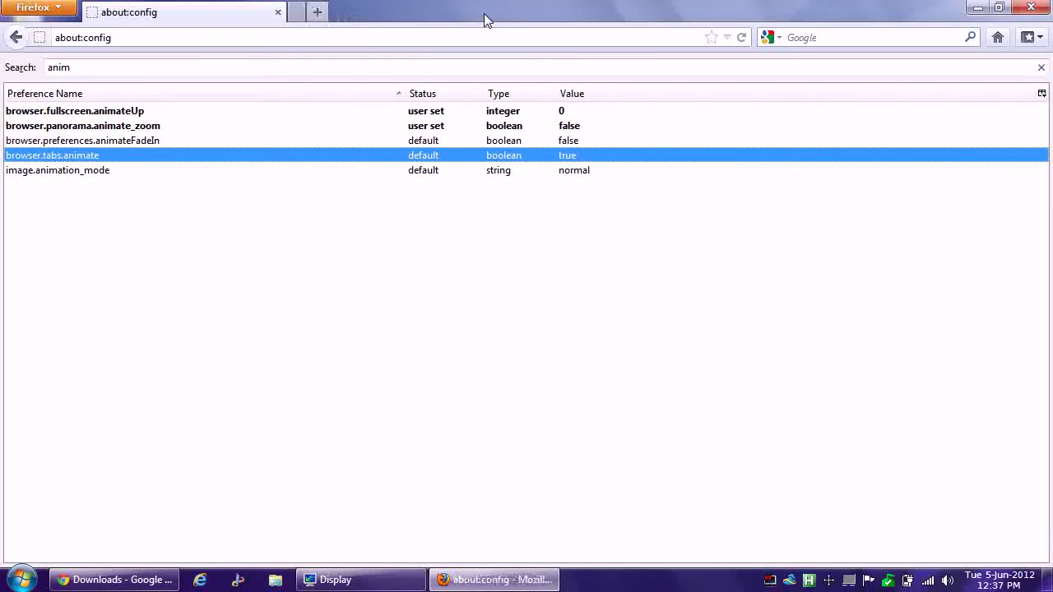
{"action": "double_click", "coordinate": [89, 155]}
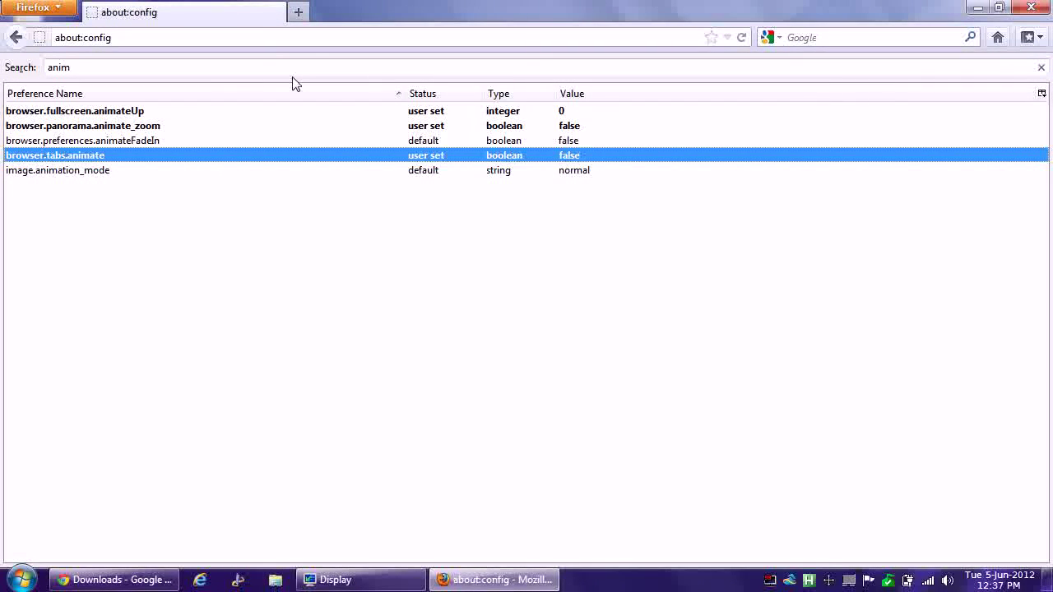
{"action": "left_click", "coordinate": [298, 11]}
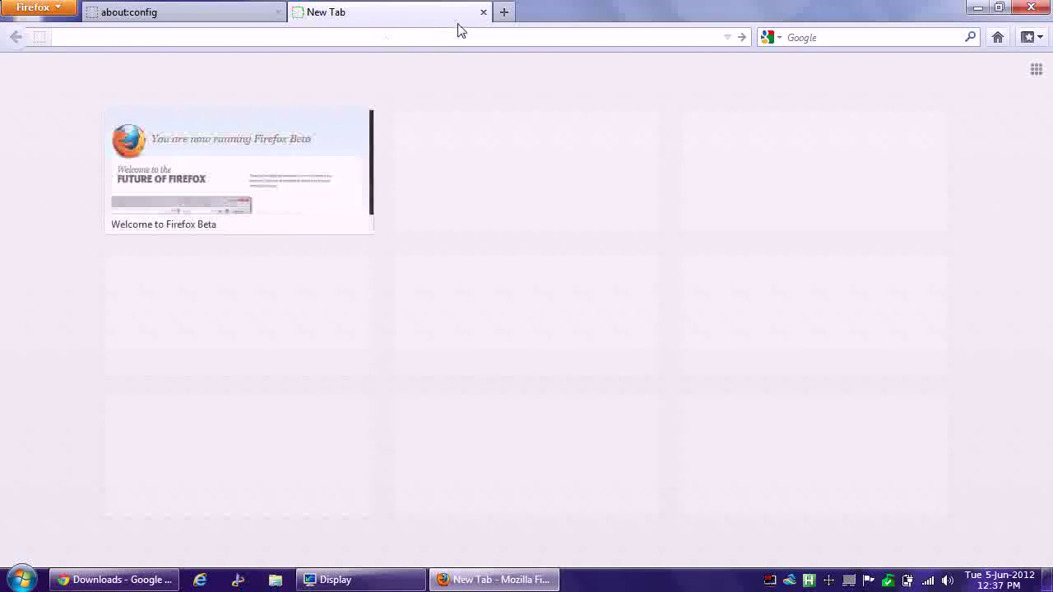
{"action": "left_click", "coordinate": [484, 12]}
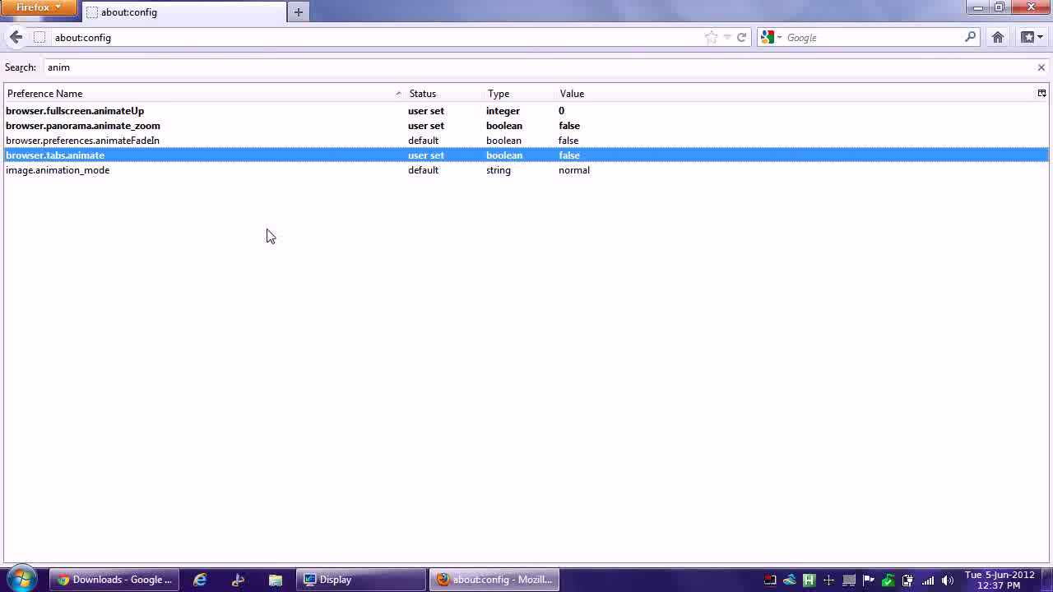
Load about:home from the address bar to show the Firefox Start Page
{"action": "left_click", "coordinate": [180, 38]}
{"action": "type", "text": "abou"}
{"action": "key", "text": "BackSpace"}
{"action": "key", "text": "BackSpace"}
{"action": "key", "text": "BackSpace"}
{"action": "key", "text": "BackSpace"}
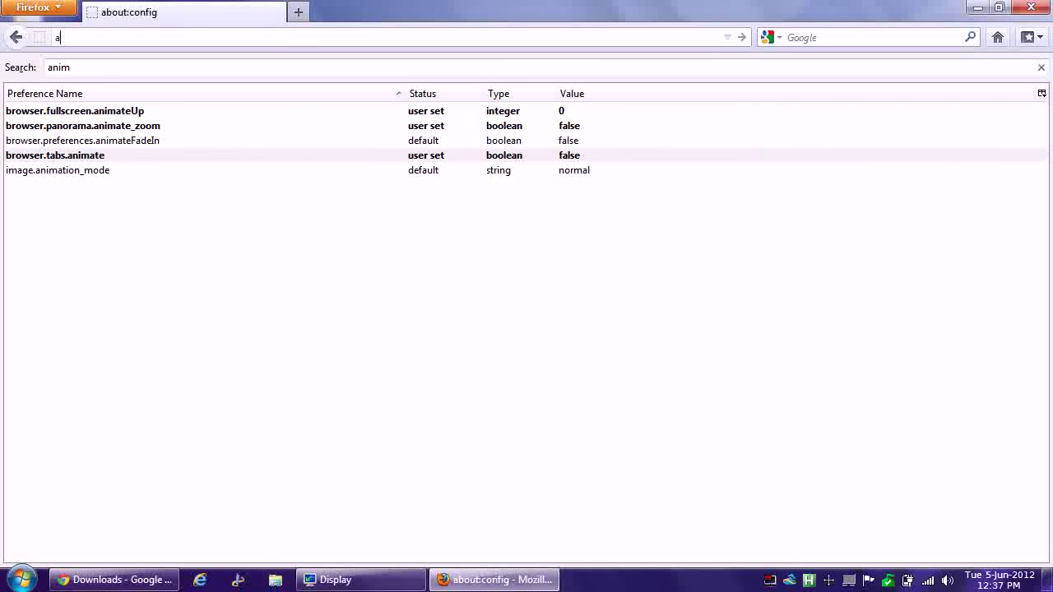
{"action": "type", "text": "about:home"}
{"action": "key", "text": "Return"}
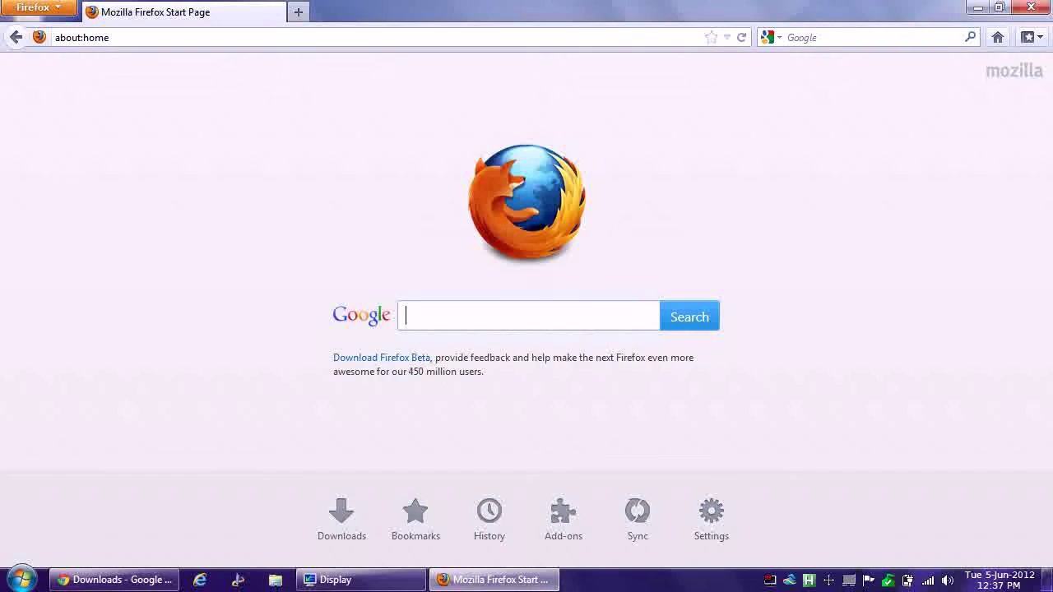